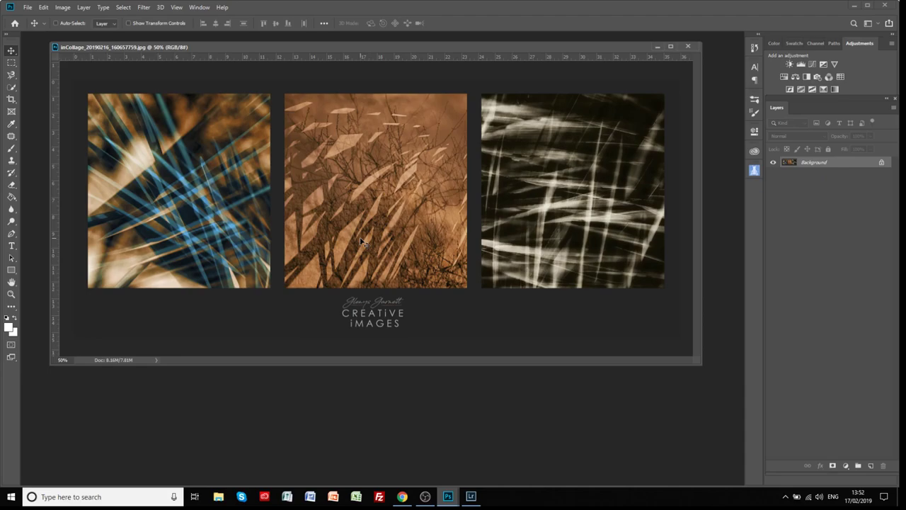
# - Switch to Lightroom Classic and open the orange-toned square reed photo in the Develop module
pyautogui.click(471, 497)
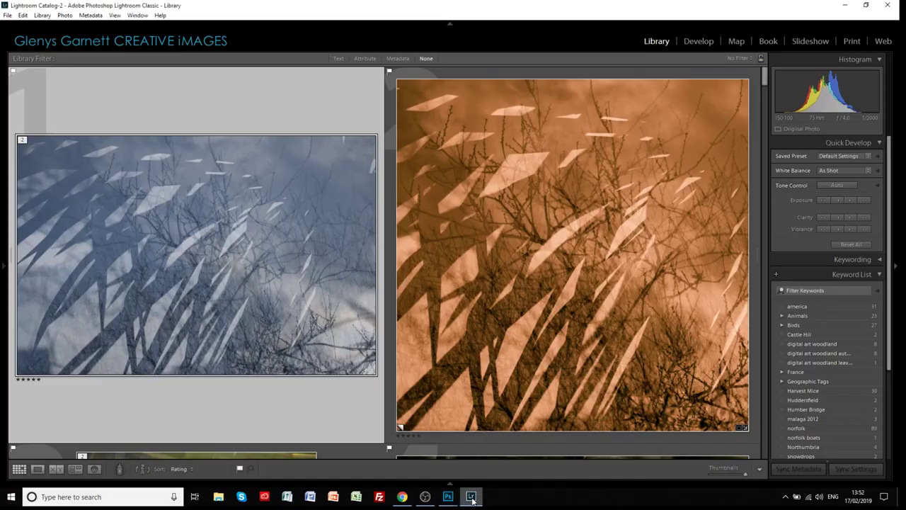
pyautogui.rightClick(200, 232)
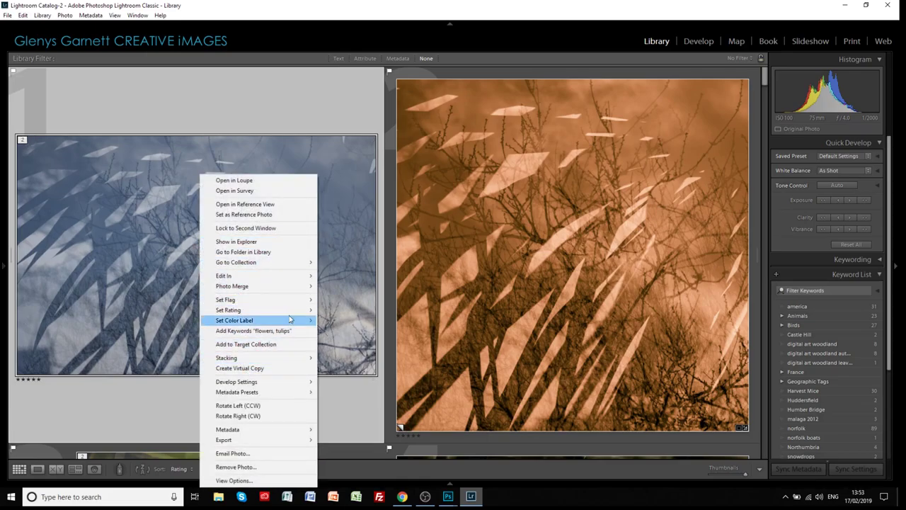
pyautogui.click(244, 120)
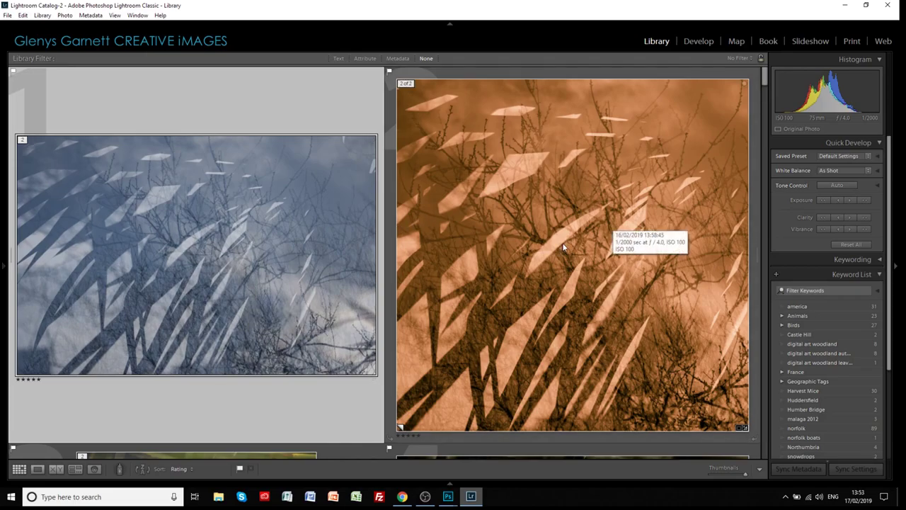
pyautogui.doubleClick(529, 181)
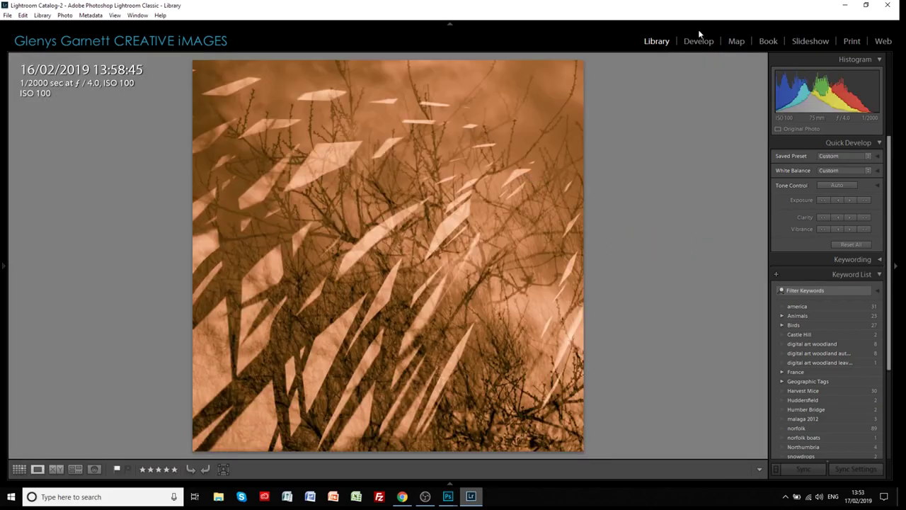
pyautogui.click(698, 42)
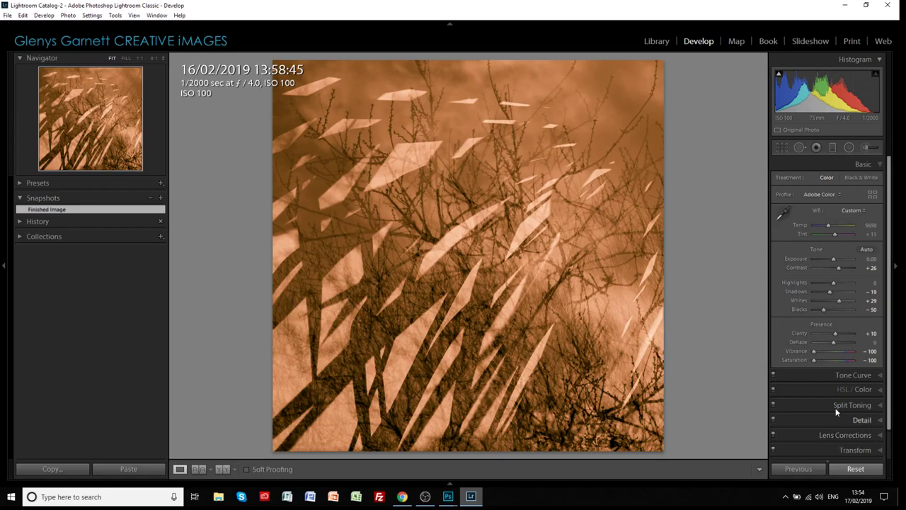
# - Reset all develop settings on the orange-toned photo, and reapply its Finished Image snapshot
pyautogui.click(856, 468)
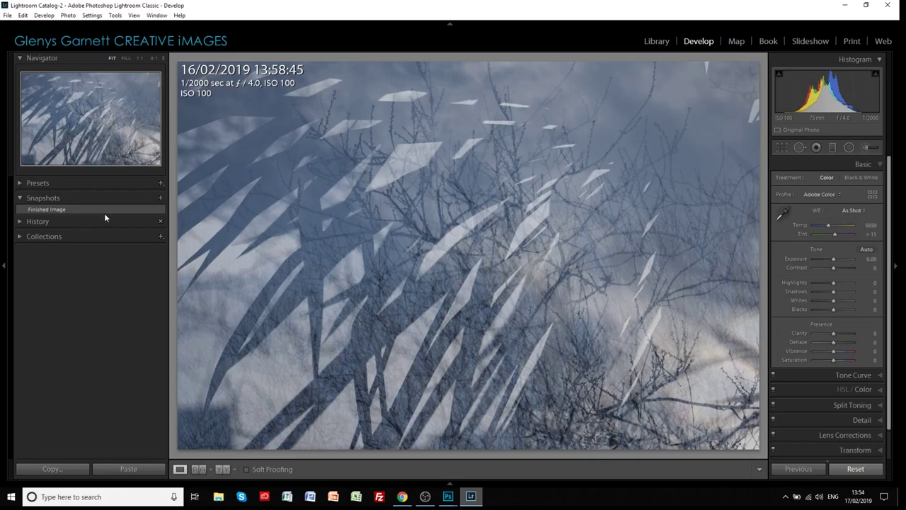
pyautogui.moveTo(69, 213)
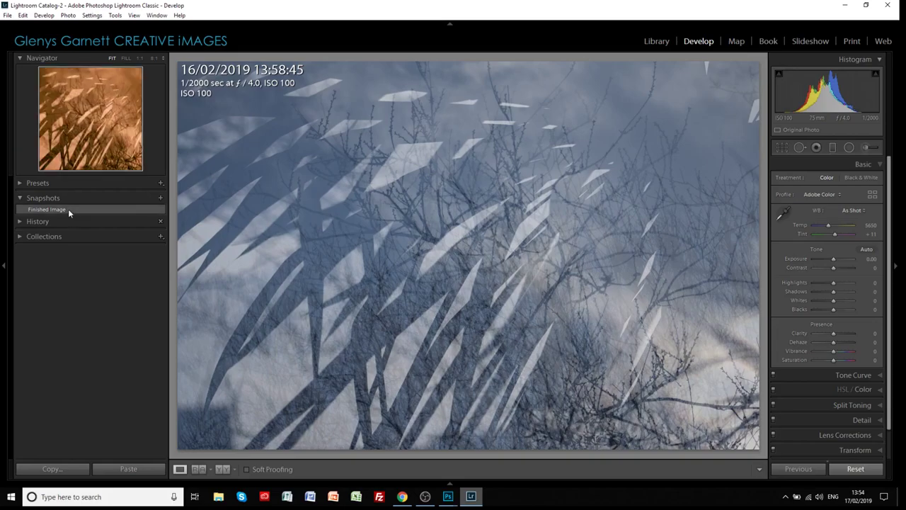
pyautogui.click(68, 208)
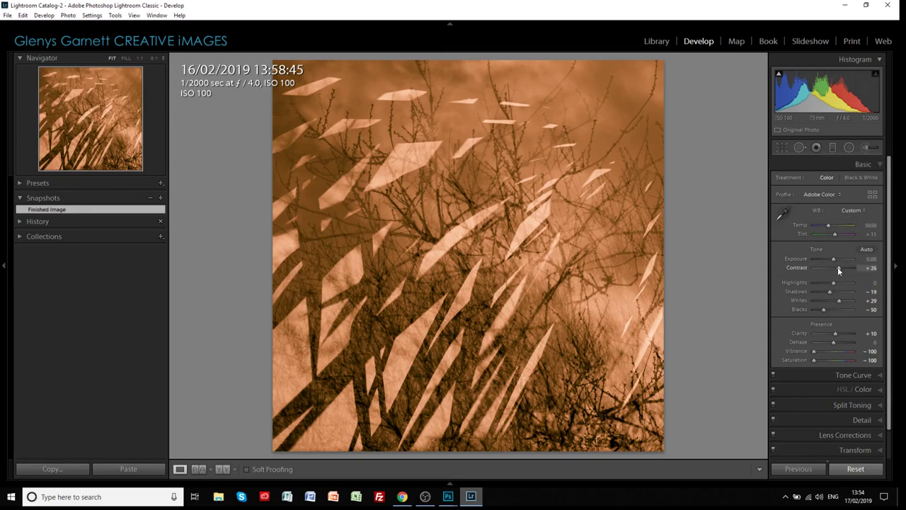
# - Try Contrast +33, Shadows +2, Whites +50 and Blacks -60, and restore the Finished Image snapshot
pyautogui.moveTo(837, 267)
pyautogui.mouseDown()
pyautogui.moveTo(825, 267)
pyautogui.moveTo(839, 266)
pyautogui.mouseUp()
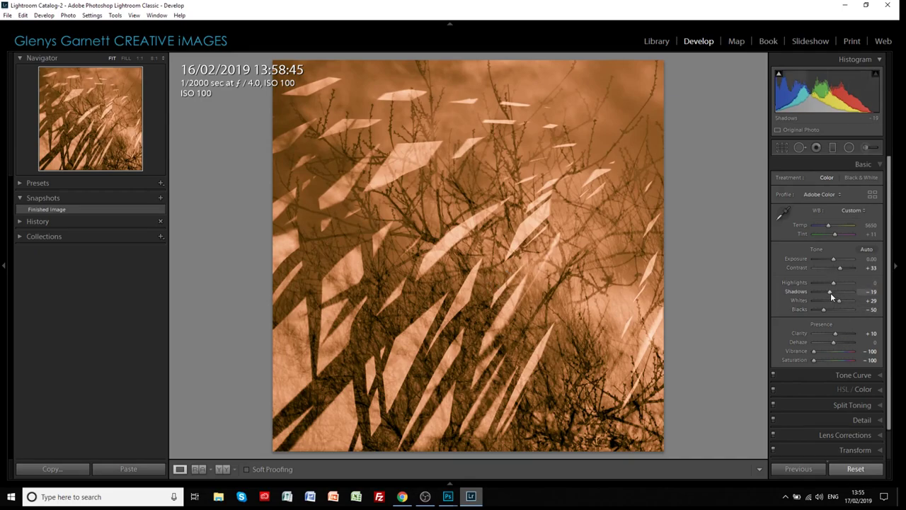
pyautogui.moveTo(830, 293); pyautogui.dragTo(822, 310)
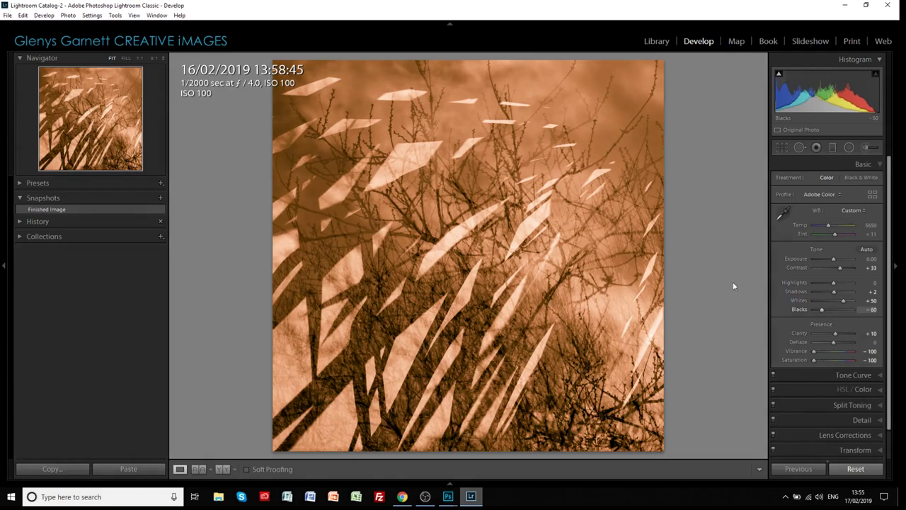
pyautogui.click(82, 210)
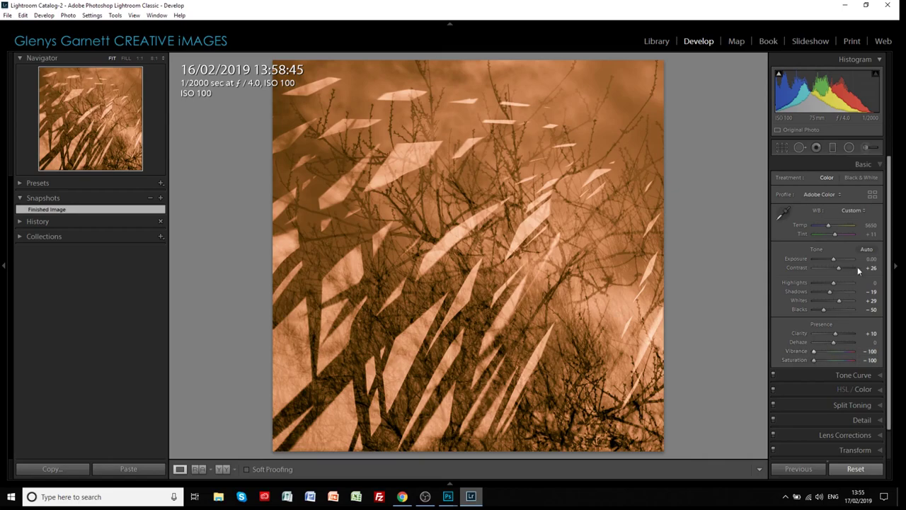
# - Try the Black & White treatment on the photo and switch it back to Color
pyautogui.click(853, 179)
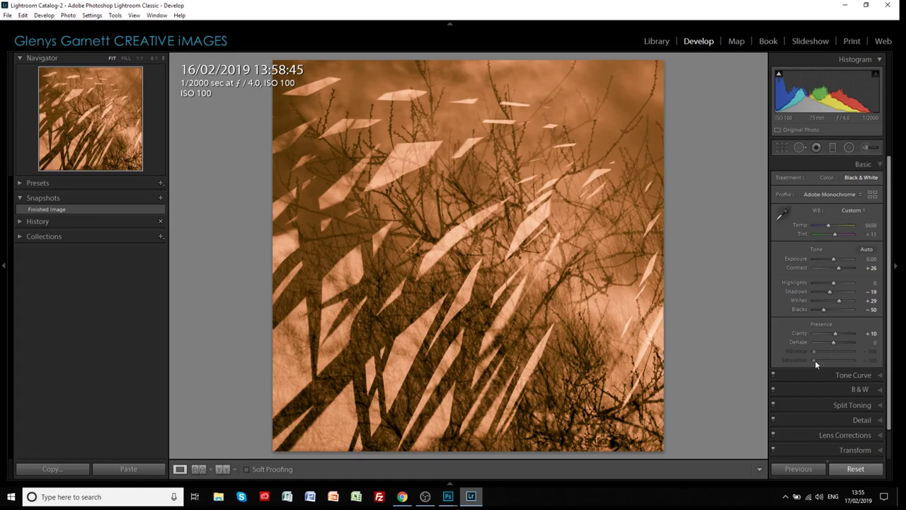
pyautogui.click(828, 178)
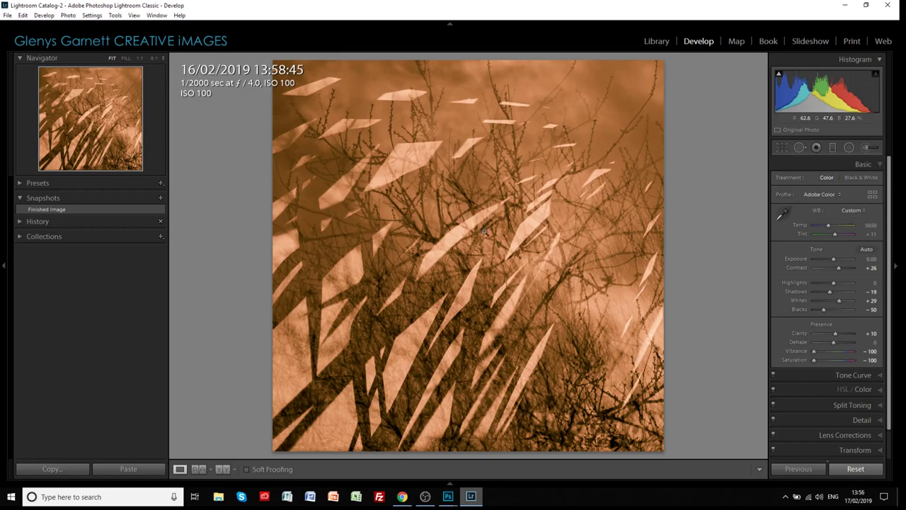
# - Try a Split Toning highlight color with hue 31 and saturation 80
pyautogui.scroll(-2, 890, 216)
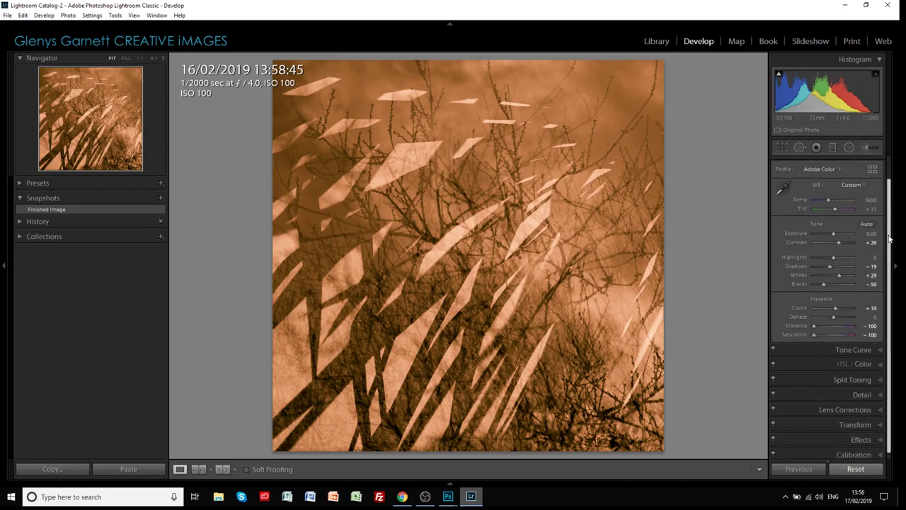
pyautogui.click(862, 374)
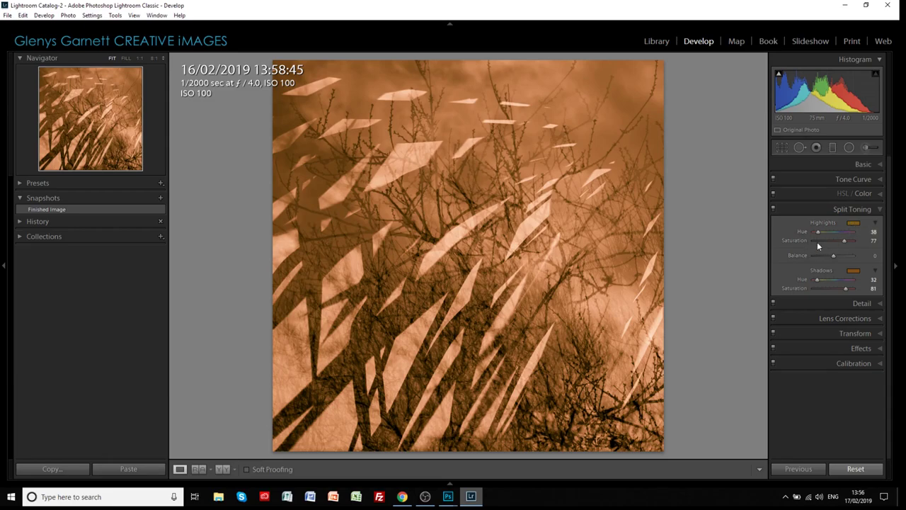
pyautogui.click(854, 224)
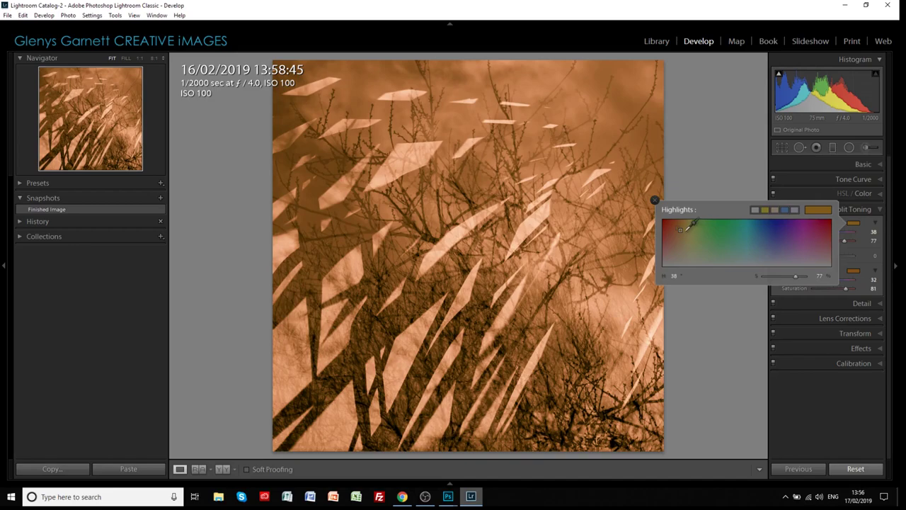
pyautogui.moveTo(680, 229)
pyautogui.mouseDown()
pyautogui.moveTo(690, 217)
pyautogui.moveTo(682, 240)
pyautogui.moveTo(712, 224)
pyautogui.moveTo(748, 227)
pyautogui.moveTo(745, 236)
pyautogui.moveTo(707, 241)
pyautogui.moveTo(678, 227)
pyautogui.mouseUp()
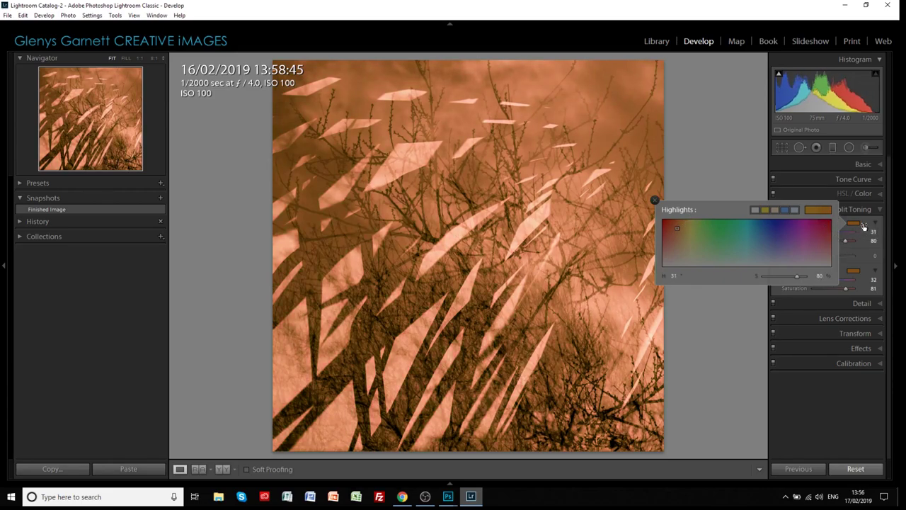
pyautogui.click(865, 225)
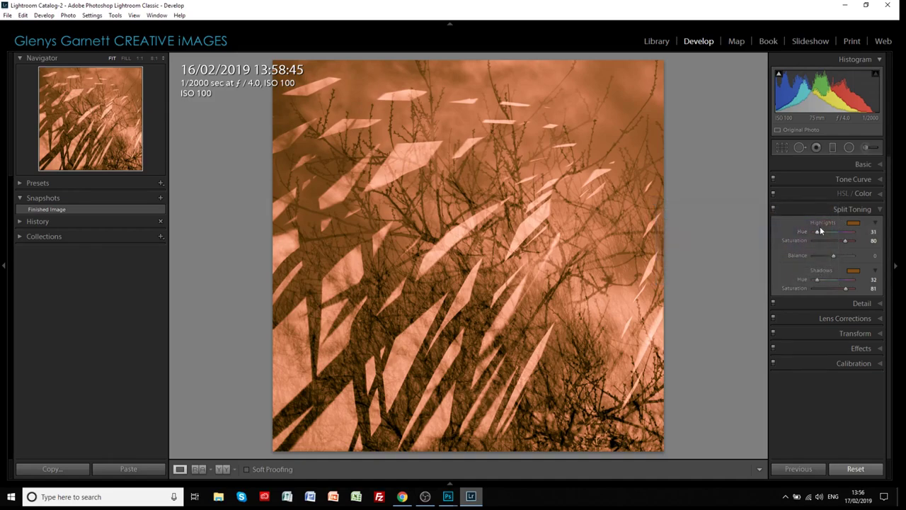
# - Try a green shadow tone with hue 79 and saturation 80, restore the Finished Image snapshot and return to the Basic settings
pyautogui.click(854, 274)
pyautogui.moveTo(697, 279)
pyautogui.mouseDown()
pyautogui.moveTo(681, 276)
pyautogui.moveTo(736, 279)
pyautogui.moveTo(708, 291)
pyautogui.moveTo(713, 282)
pyautogui.moveTo(700, 274)
pyautogui.mouseUp()
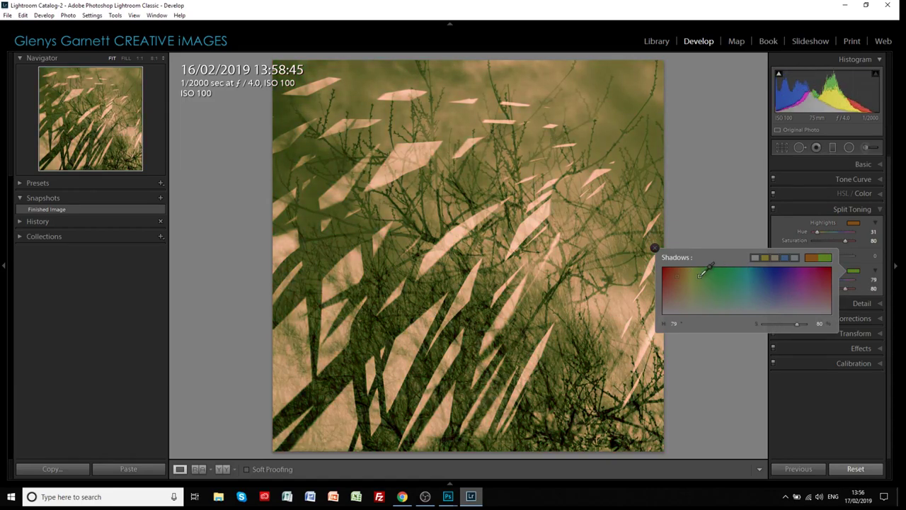
pyautogui.click(851, 266)
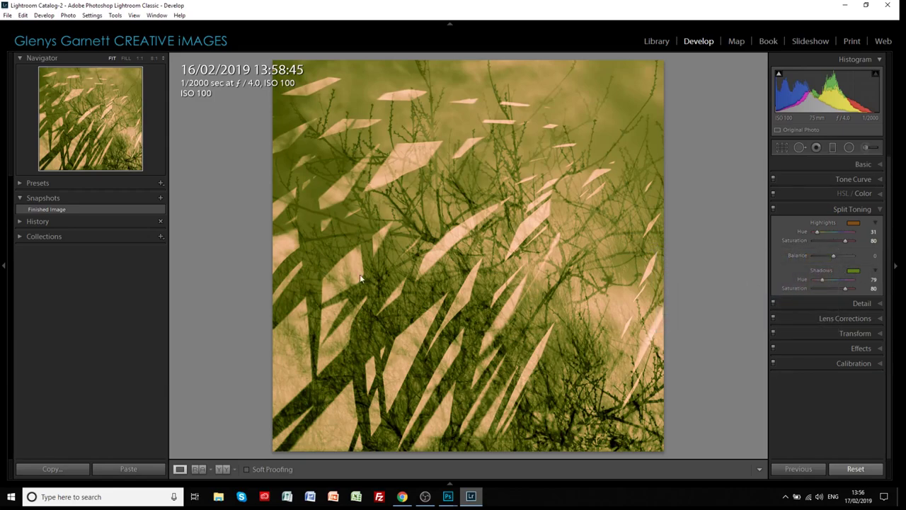
pyautogui.click(63, 210)
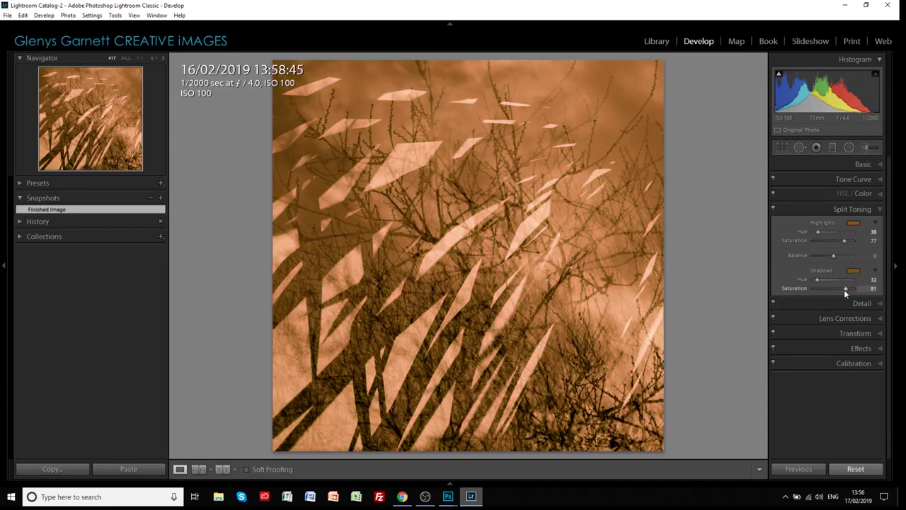
pyautogui.moveTo(844, 289)
pyautogui.mouseDown()
pyautogui.moveTo(825, 288)
pyautogui.moveTo(843, 290)
pyautogui.mouseUp()
pyautogui.click(878, 164)
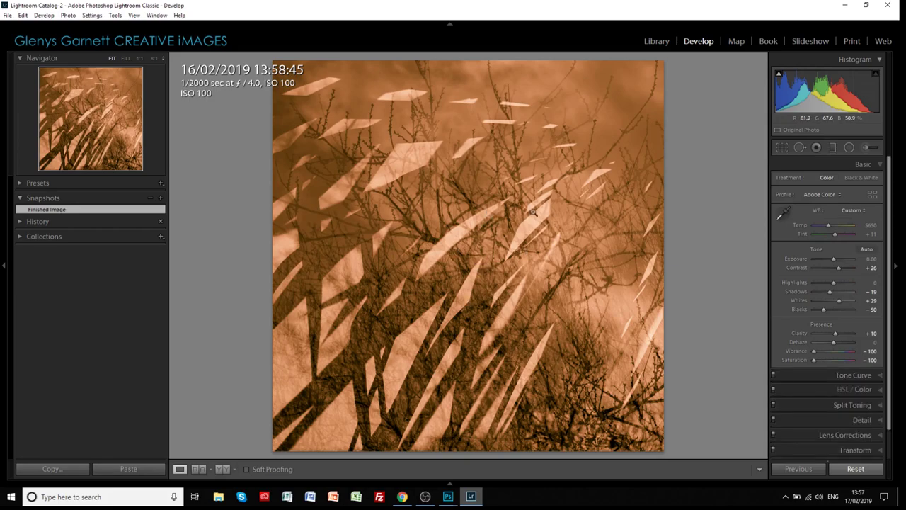
# - View the green and monochrome crossed-reed photos in the Library grid, and open the monochrome version in Develop
pyautogui.click(656, 42)
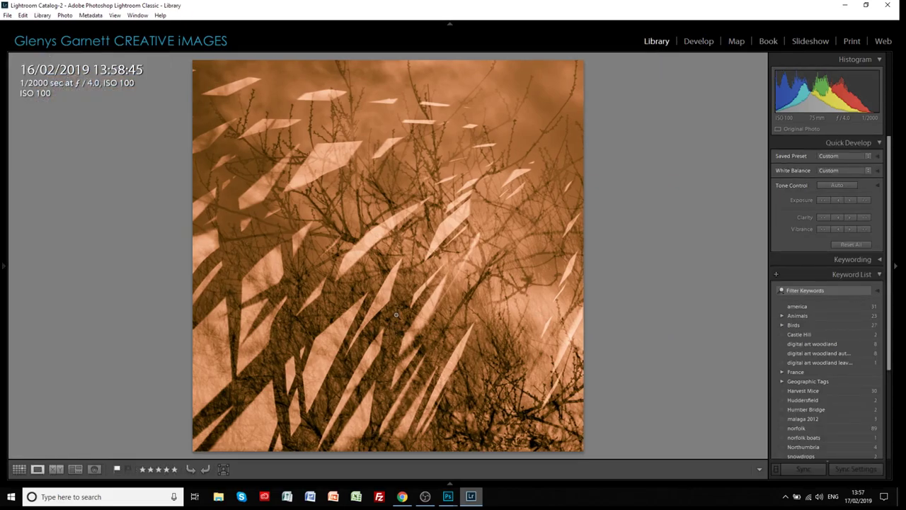
pyautogui.press('g')
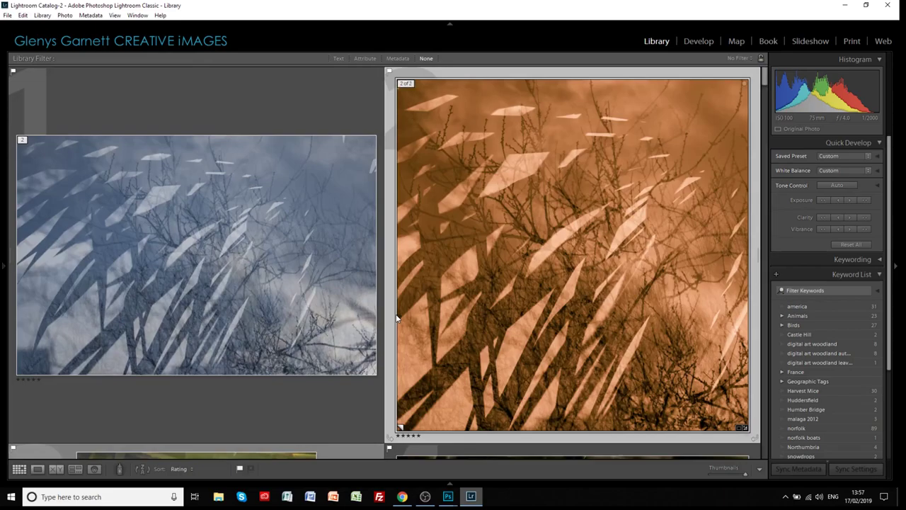
pyautogui.scroll(-5, 527, 288)
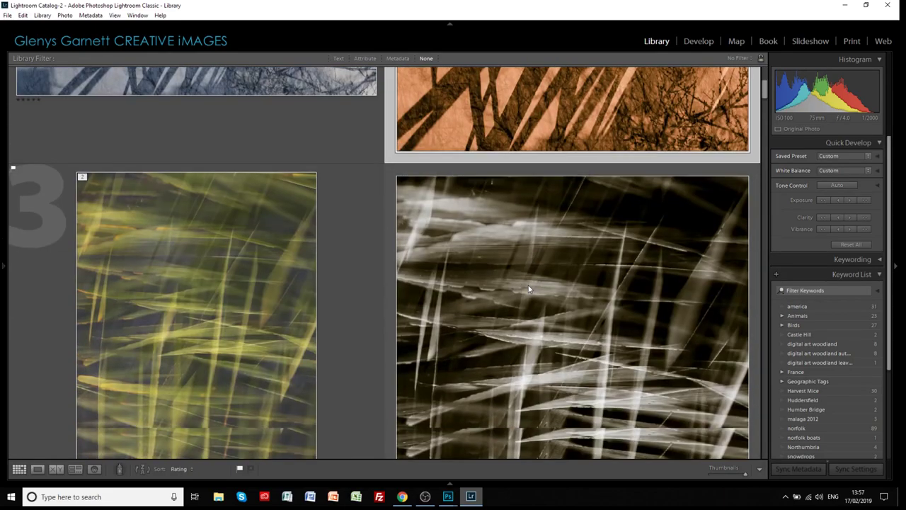
pyautogui.scroll(-3, 527, 288)
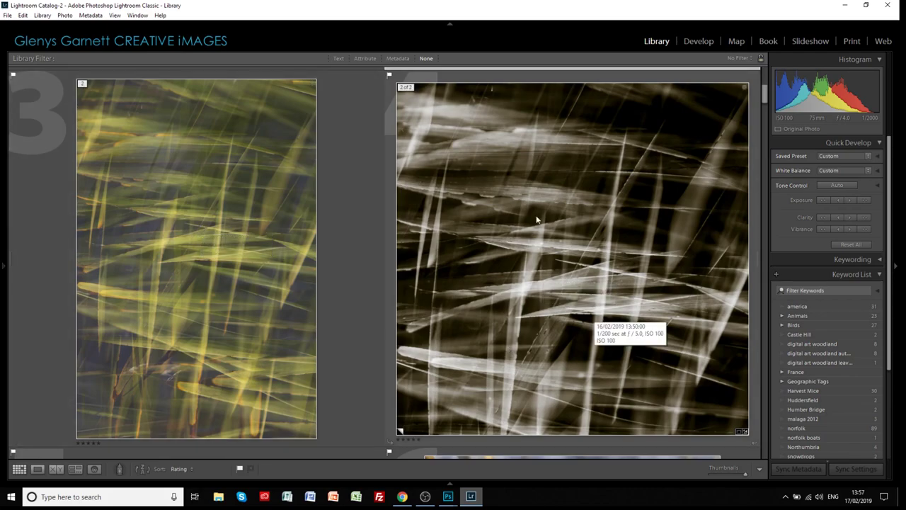
pyautogui.click(698, 42)
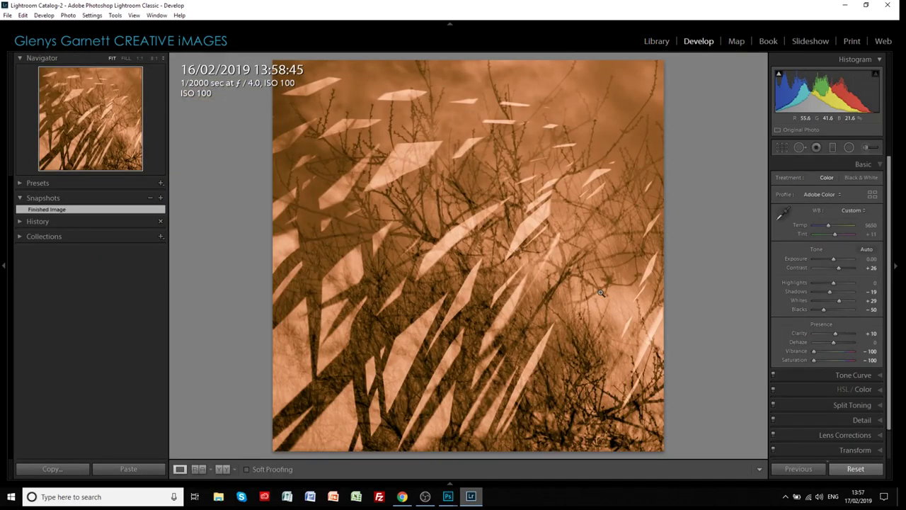
pyautogui.press('Right')
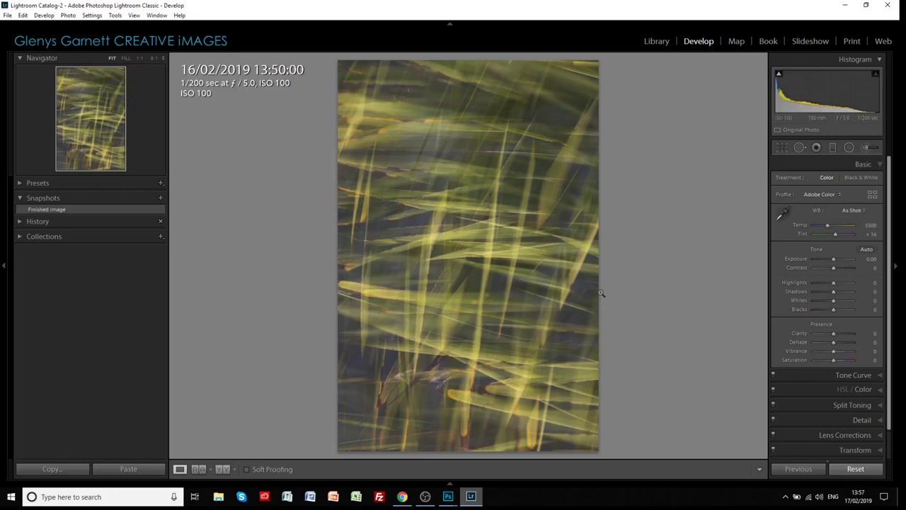
pyautogui.press('Right')
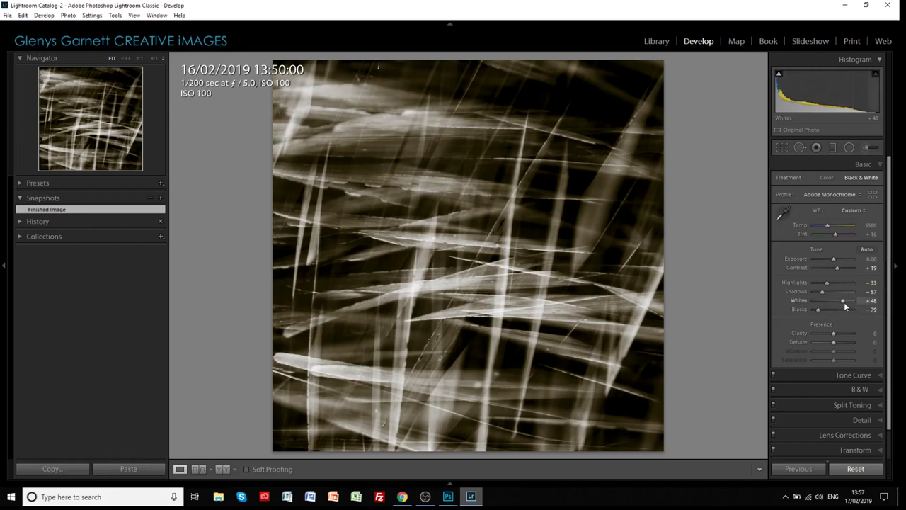
# - Try Whites +55 and Blacks -74 on the monochrome photo, and restore its Finished Image snapshot
pyautogui.moveTo(843, 301); pyautogui.dragTo(817, 311)
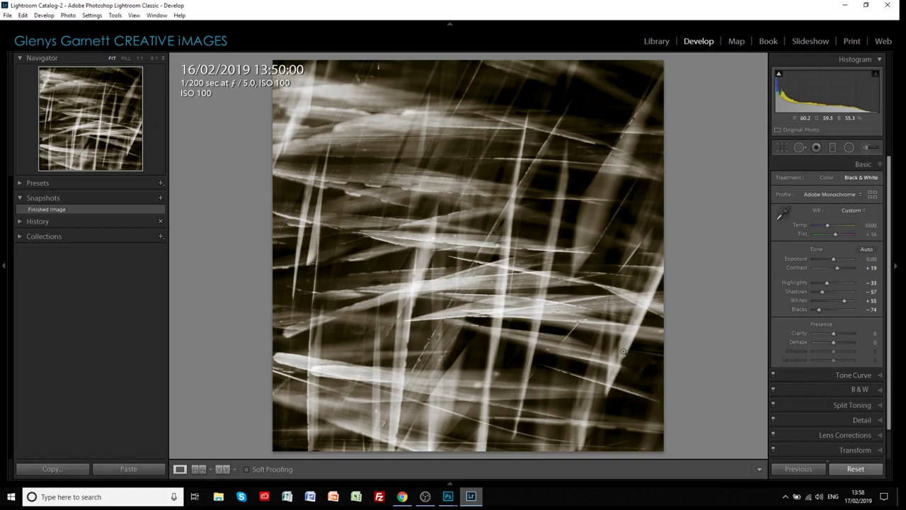
pyautogui.click(81, 209)
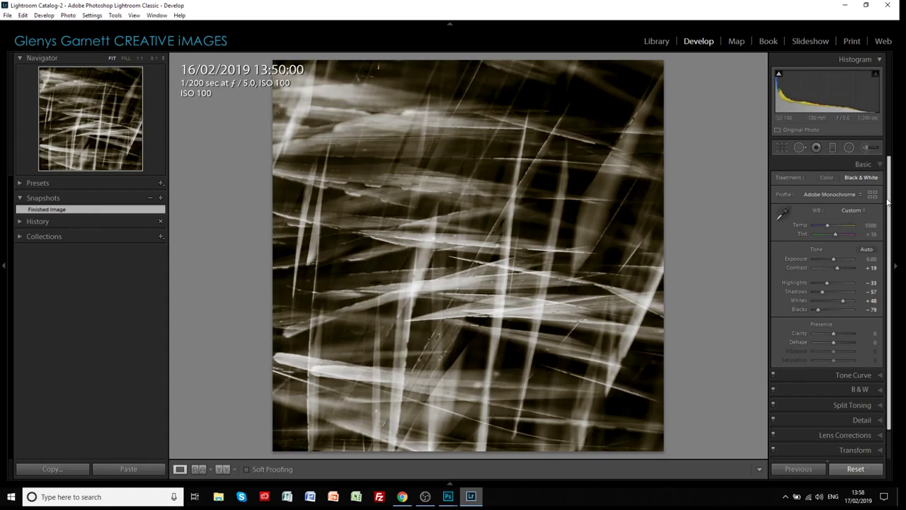
# - Set the monochrome photo's Split Toning shadows to hue 61 and saturation 53
pyautogui.scroll(-1, 888, 199)
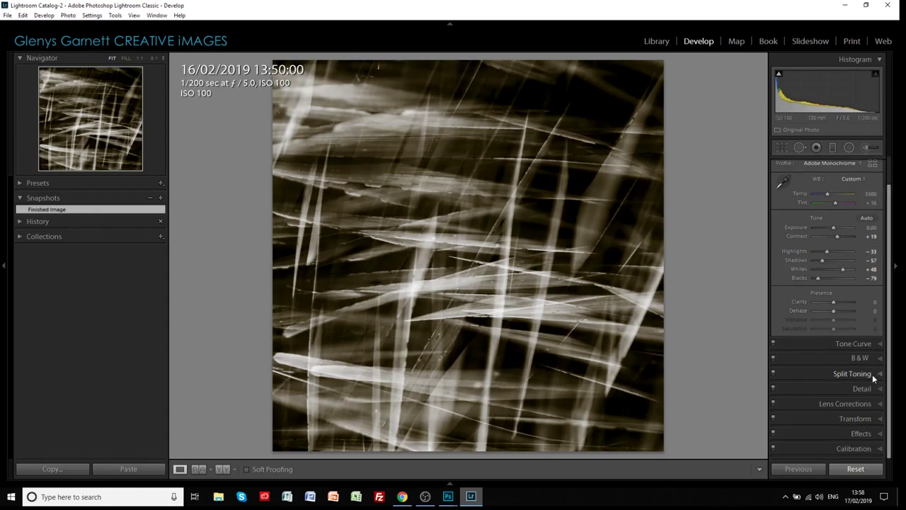
pyautogui.click(856, 373)
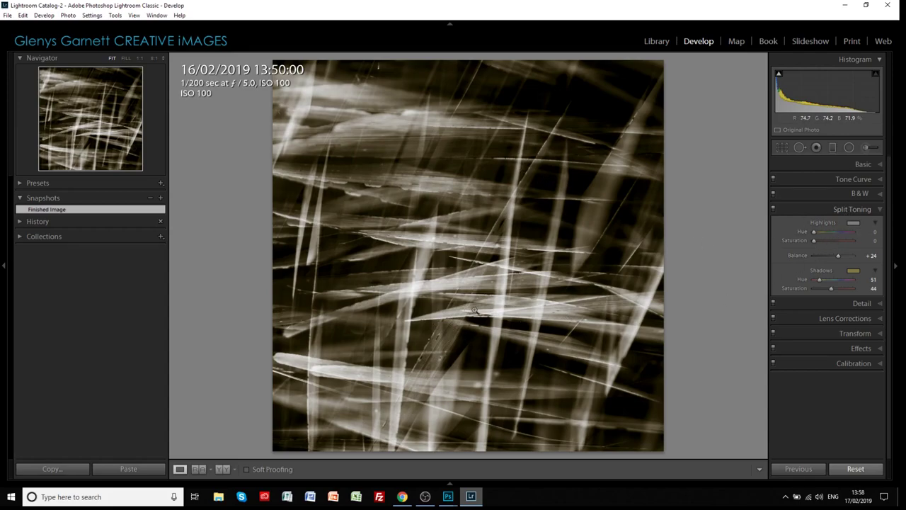
pyautogui.click(852, 271)
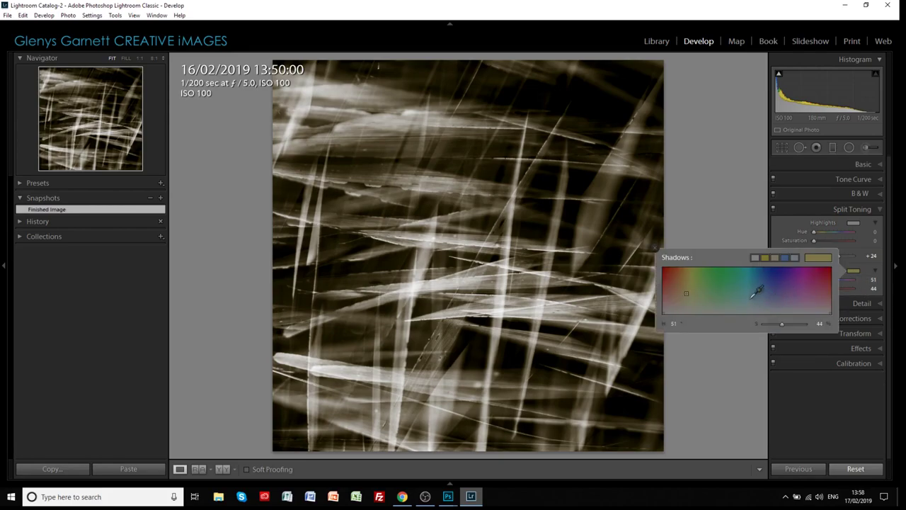
pyautogui.moveTo(685, 290)
pyautogui.mouseDown()
pyautogui.moveTo(715, 286)
pyautogui.moveTo(690, 289)
pyautogui.mouseUp()
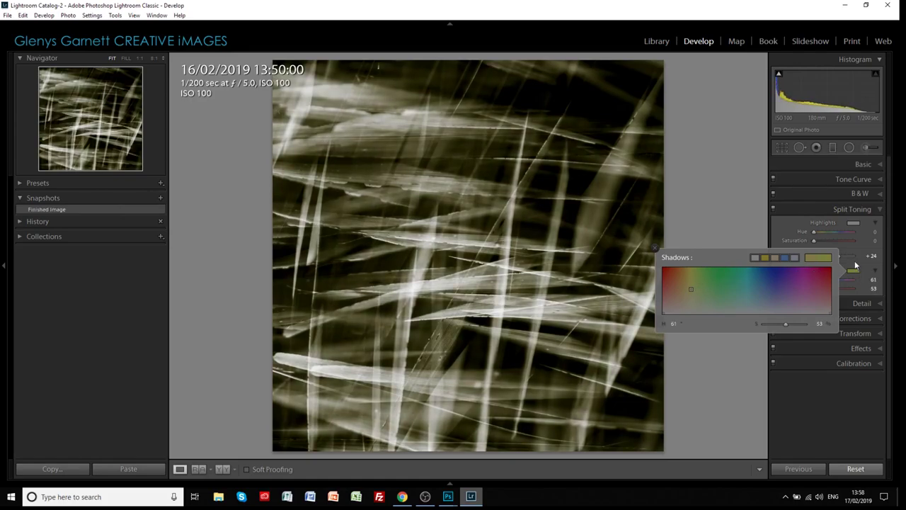
# - Restore the monochrome photo's Finished Image snapshot, test the Split Toning balance ending at +24, and return to the Basic settings
pyautogui.click(62, 210)
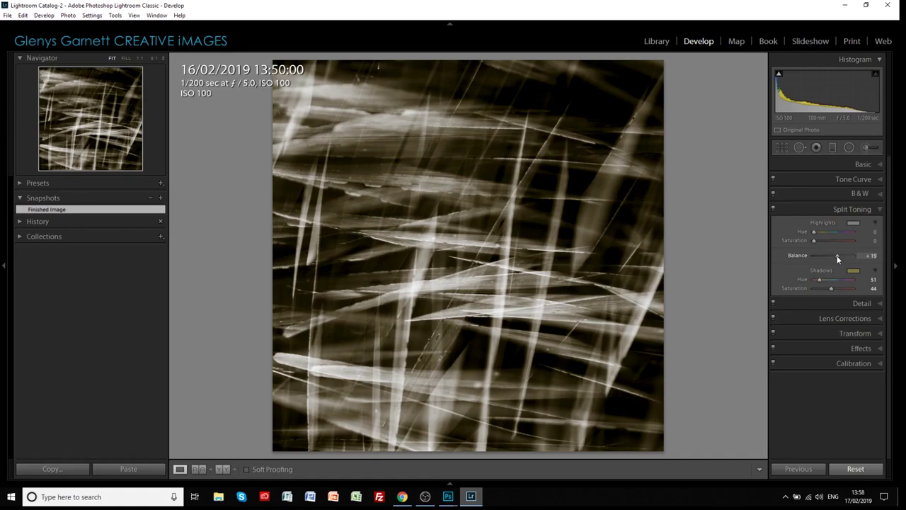
pyautogui.moveTo(835, 256); pyautogui.dragTo(806, 257)
pyautogui.moveTo(819, 259); pyautogui.dragTo(838, 261)
pyautogui.moveTo(840, 256); pyautogui.dragTo(843, 256)
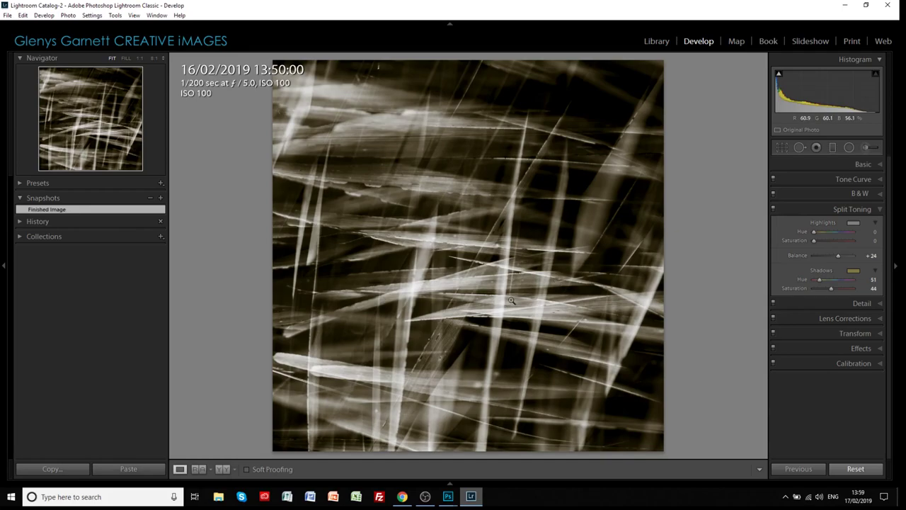
pyautogui.click(877, 165)
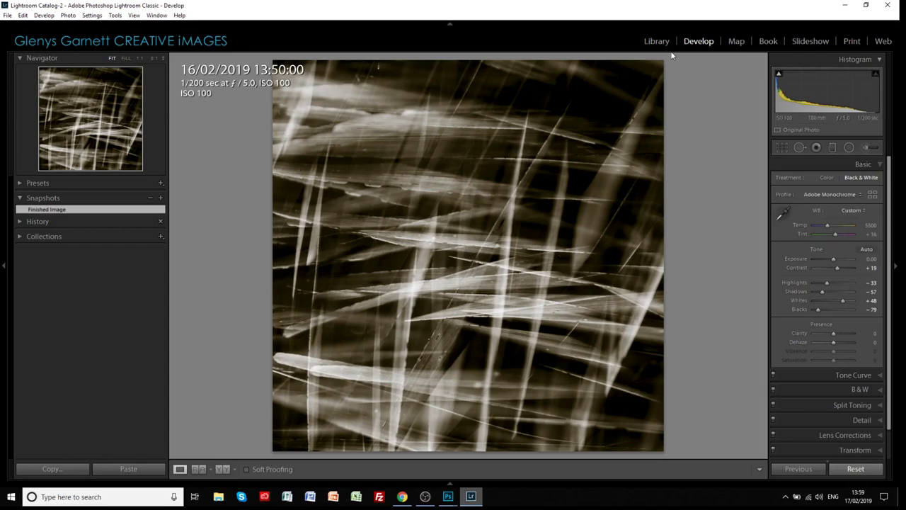
# - Switch to Photoshop to view the three-image reed collage, and return to Lightroom
pyautogui.moveTo(447, 497)
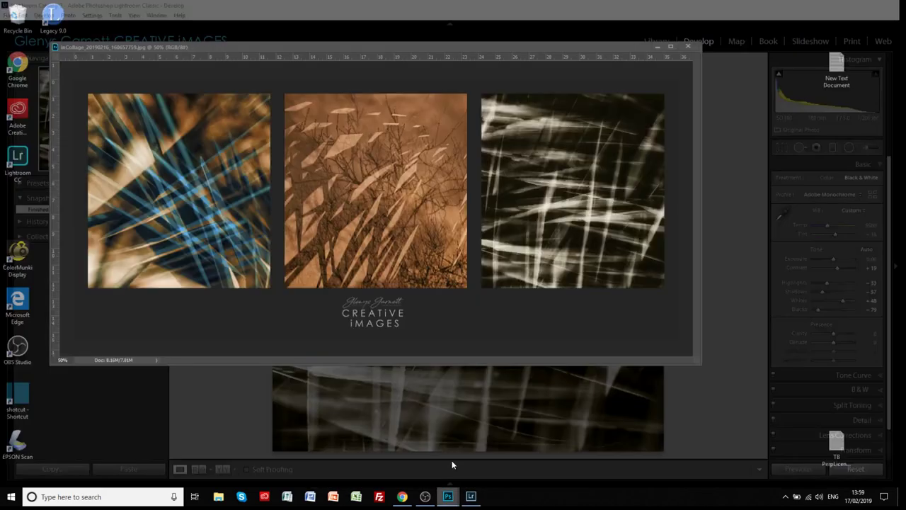
pyautogui.click(451, 465)
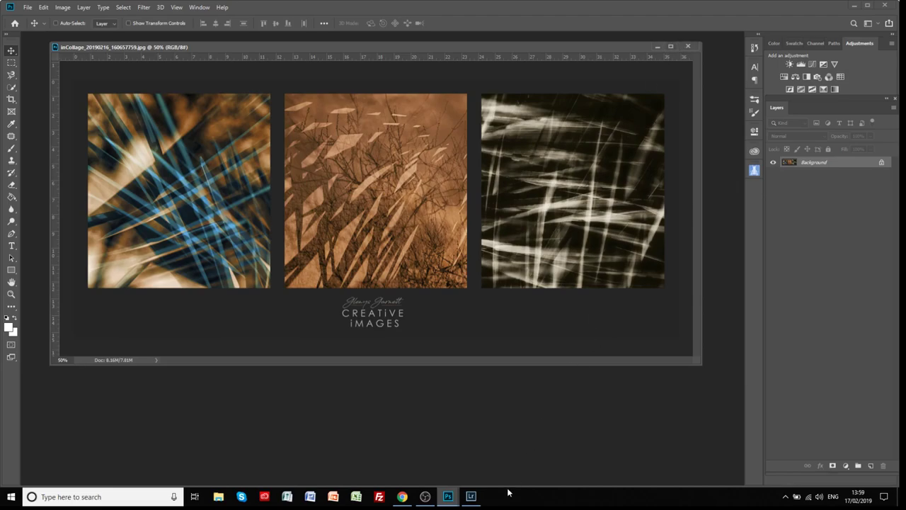
pyautogui.click(471, 495)
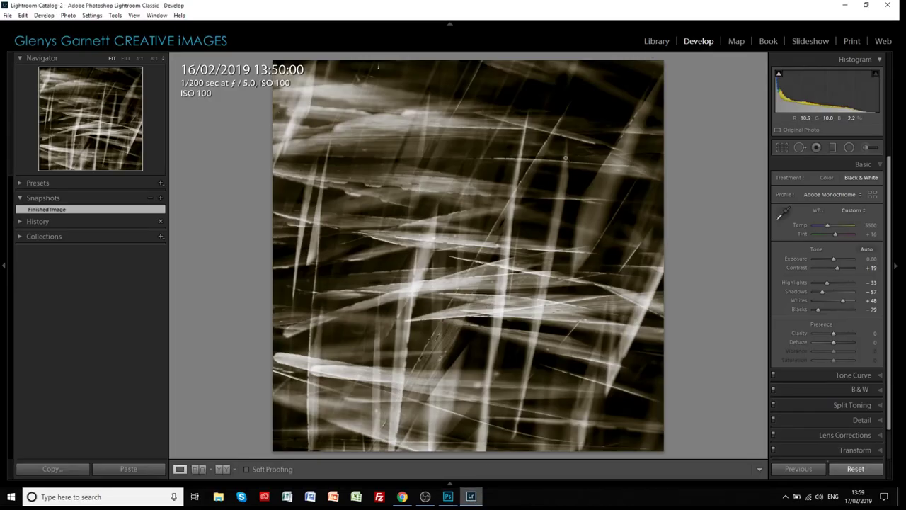
# - Browse the Library grid to the blue and yellow crossed-reed photos and select the yellow version
pyautogui.click(656, 41)
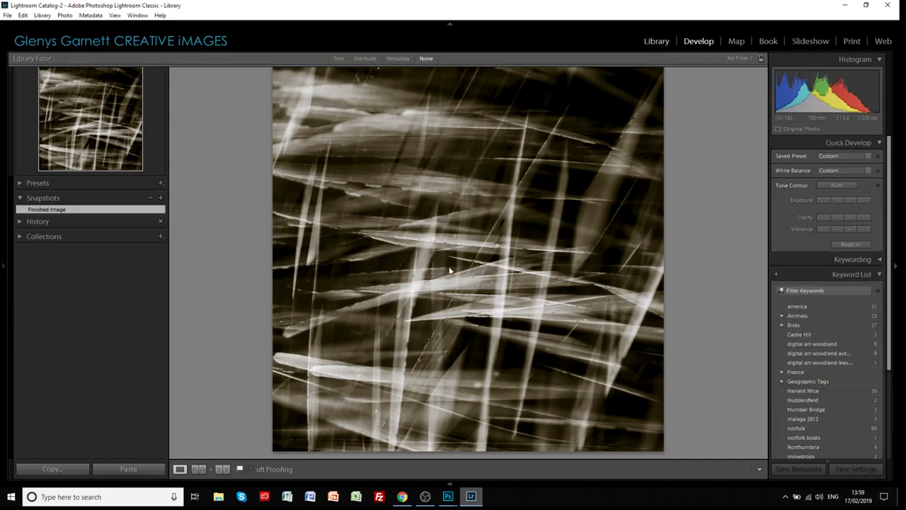
pyautogui.scroll(-2, 448, 270)
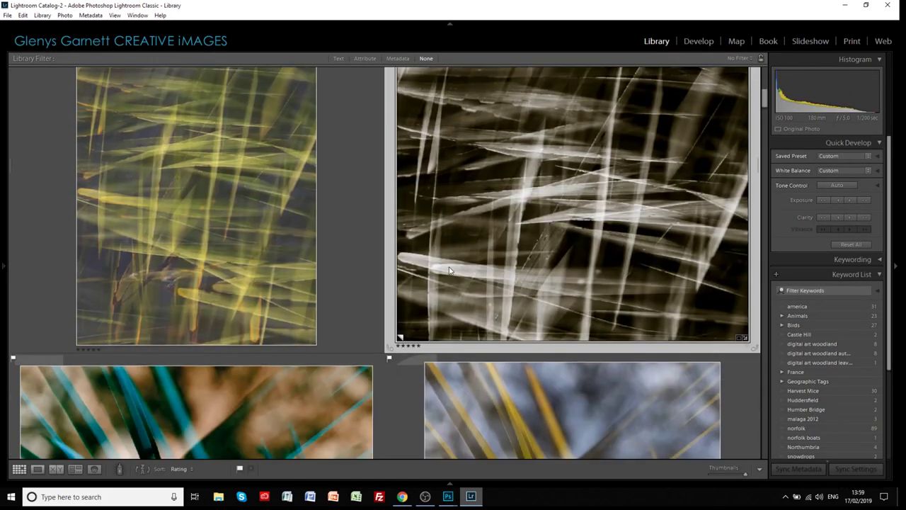
pyautogui.scroll(-3, 449, 270)
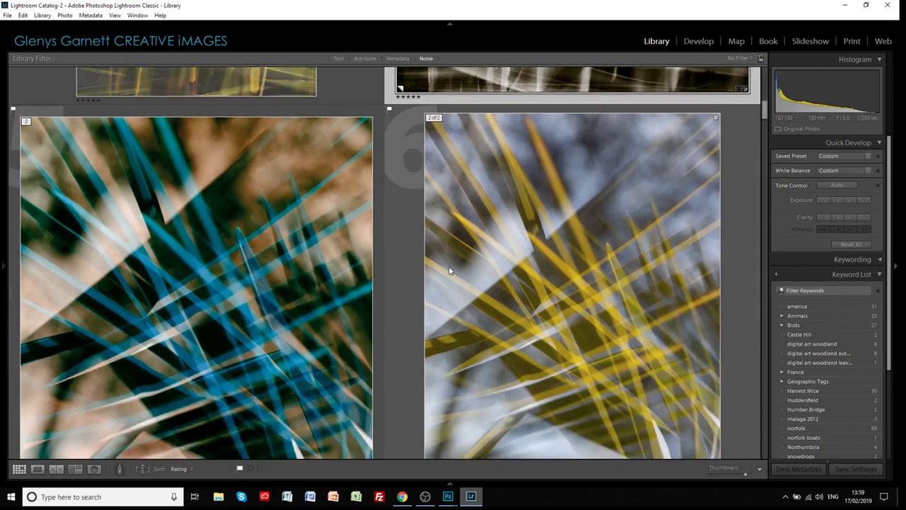
pyautogui.scroll(-1, 449, 270)
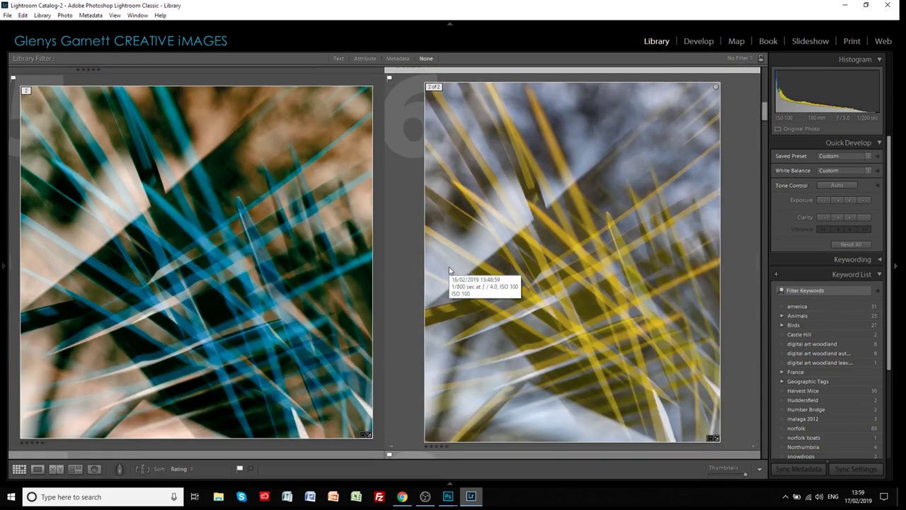
pyautogui.click(560, 259)
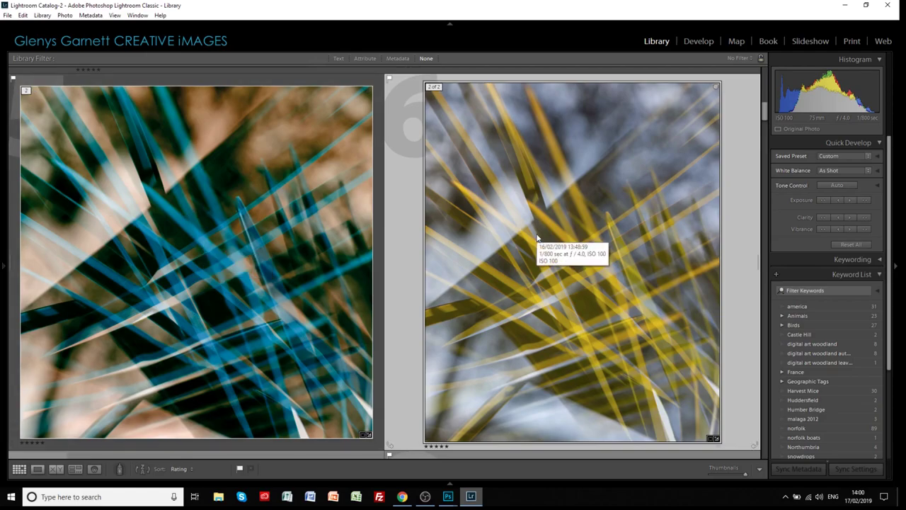
# - View the yellow reed photo's options for editing in Photoshop, and compare the photo with its blue version
pyautogui.rightClick(506, 211)
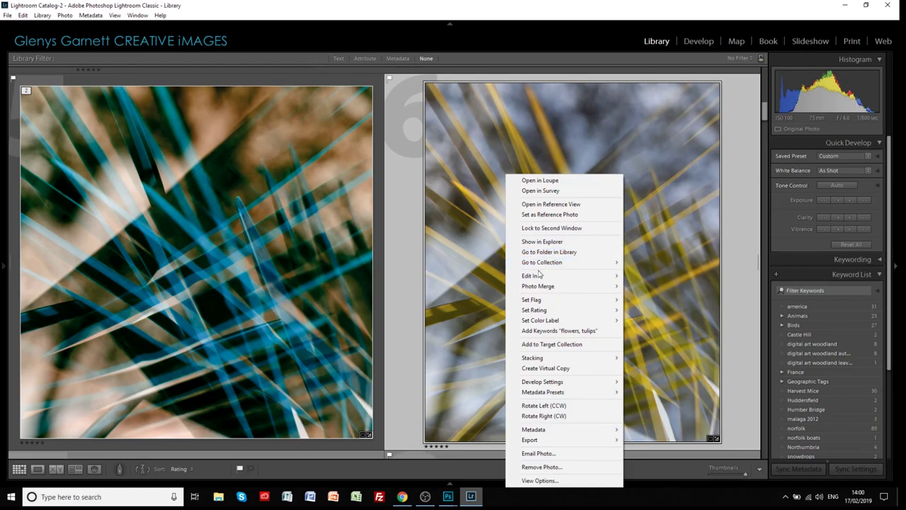
pyautogui.moveTo(545, 278)
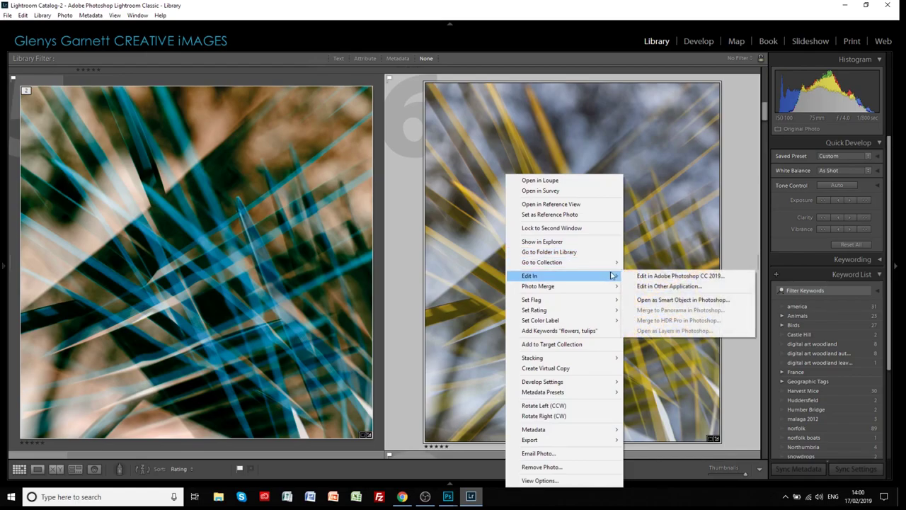
pyautogui.click(456, 248)
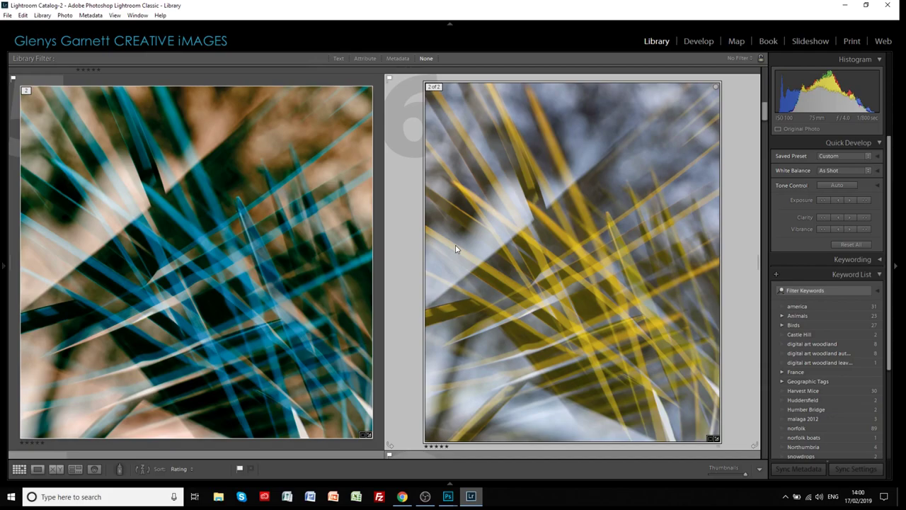
pyautogui.click(151, 259)
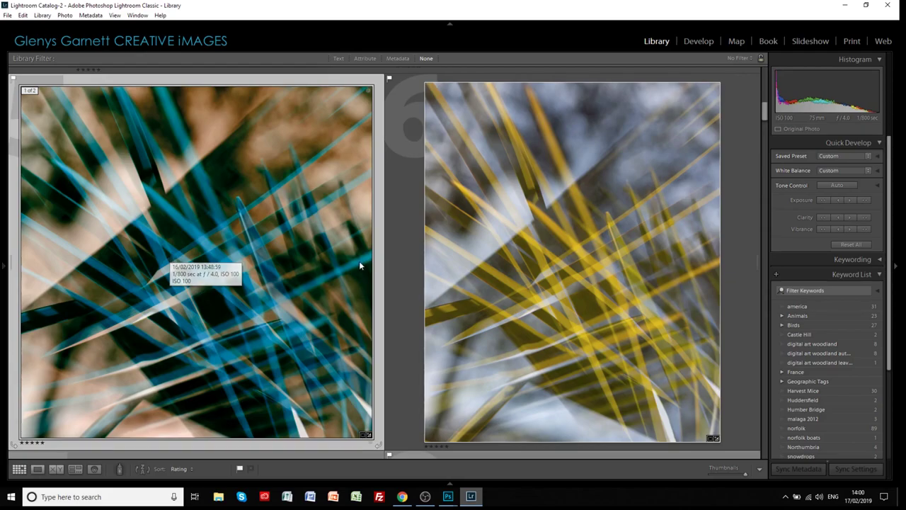
pyautogui.click(485, 267)
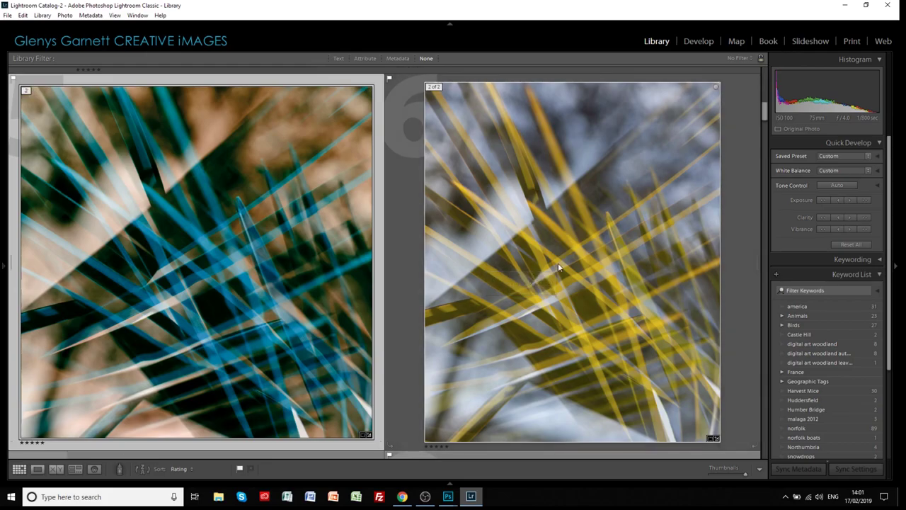
pyautogui.click(256, 250)
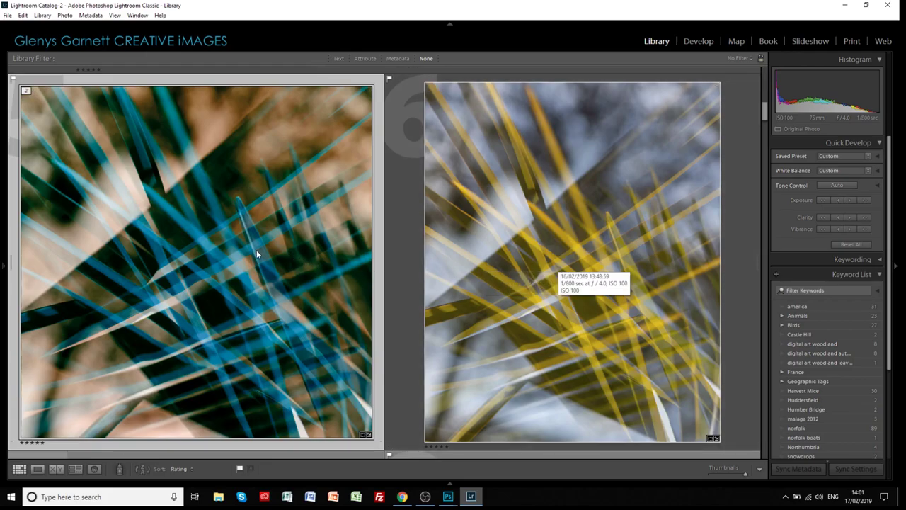
# - Switch to _MG_0231-Edit.tif in Photoshop, minimize the collage document, and select Layer 1
pyautogui.click(448, 500)
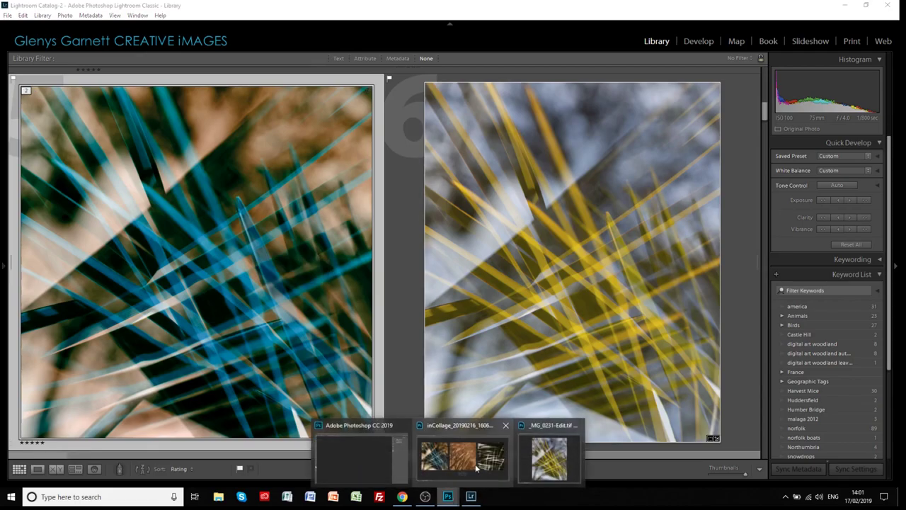
pyautogui.click(551, 456)
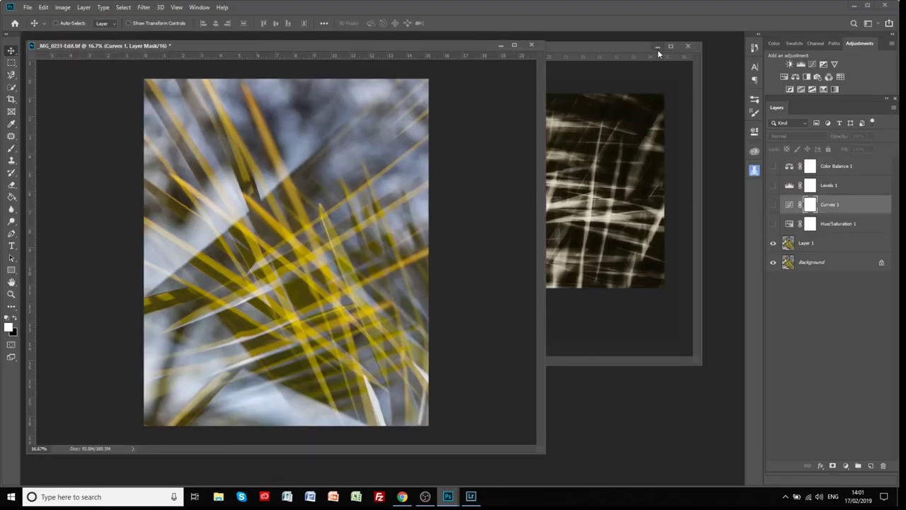
pyautogui.click(656, 47)
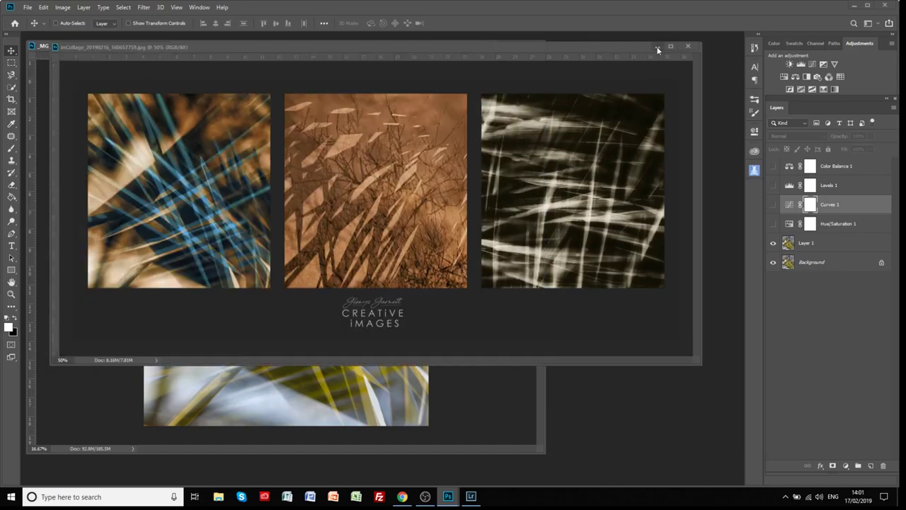
pyautogui.moveTo(435, 49); pyautogui.dragTo(483, 51)
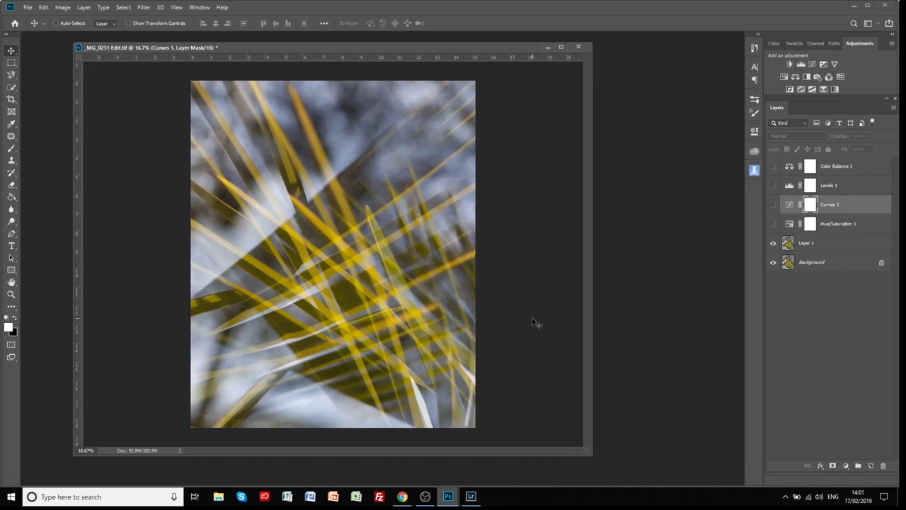
pyautogui.click(818, 242)
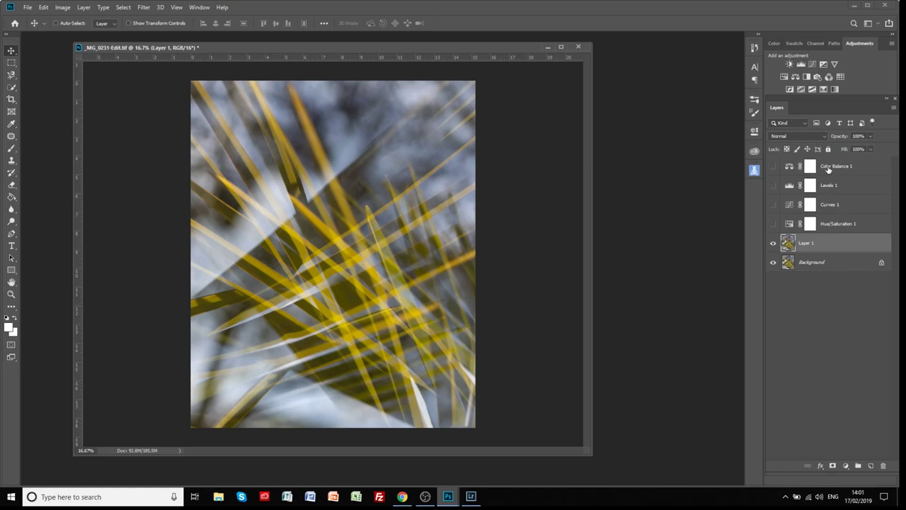
# - Make the Hue/Saturation 1 layer visible and review its Master hue adjustment
pyautogui.click(773, 225)
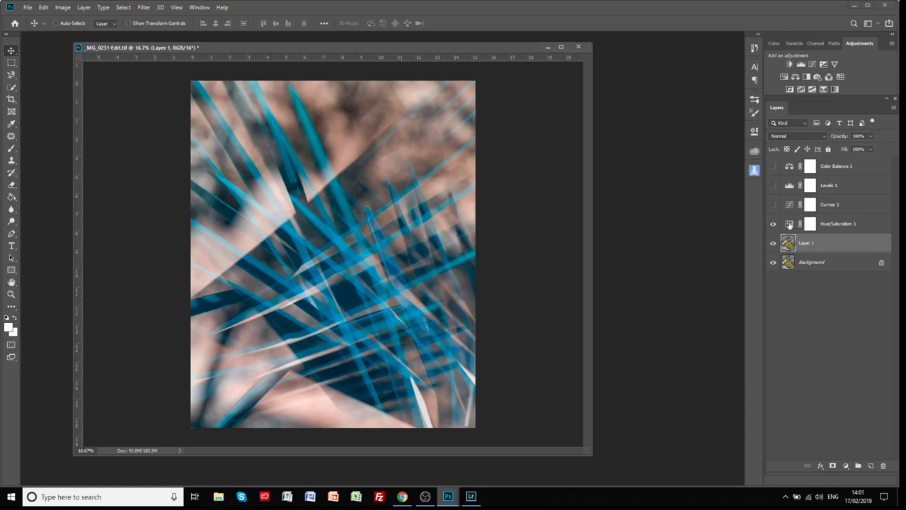
pyautogui.click(789, 225)
pyautogui.doubleClick(790, 225)
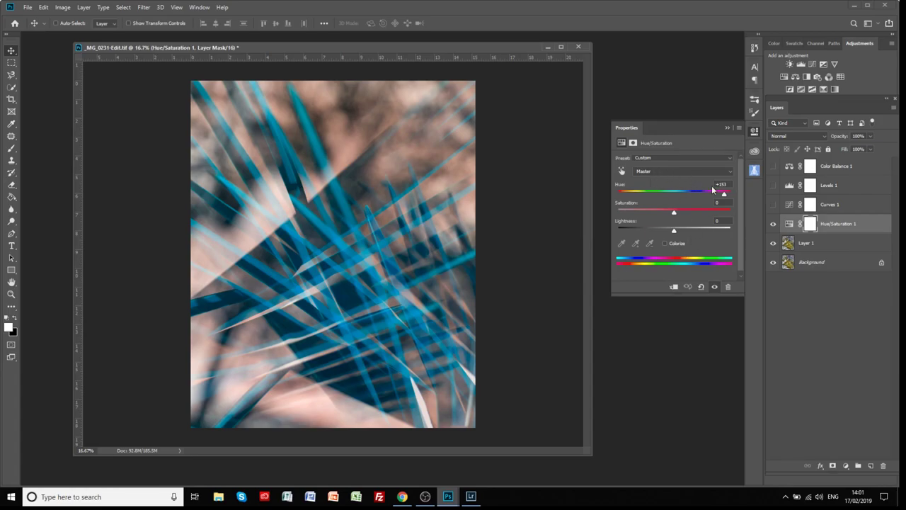
pyautogui.moveTo(723, 195); pyautogui.dragTo(724, 196)
pyautogui.moveTo(723, 196)
pyautogui.mouseDown()
pyautogui.moveTo(658, 198)
pyautogui.moveTo(725, 206)
pyautogui.mouseUp()
pyautogui.click(727, 127)
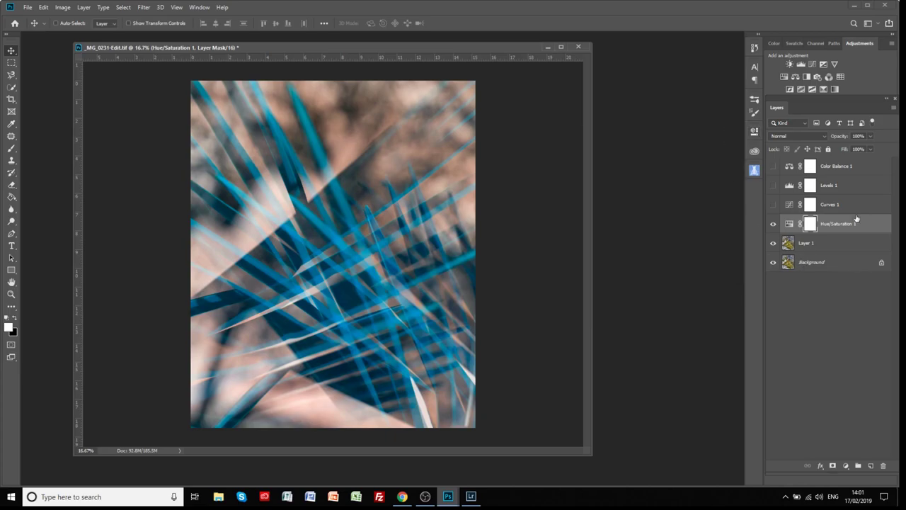
# - Move Color Balance 1 directly above Hue/Saturation 1, make it visible, and open its settings
pyautogui.moveTo(835, 165); pyautogui.dragTo(835, 214)
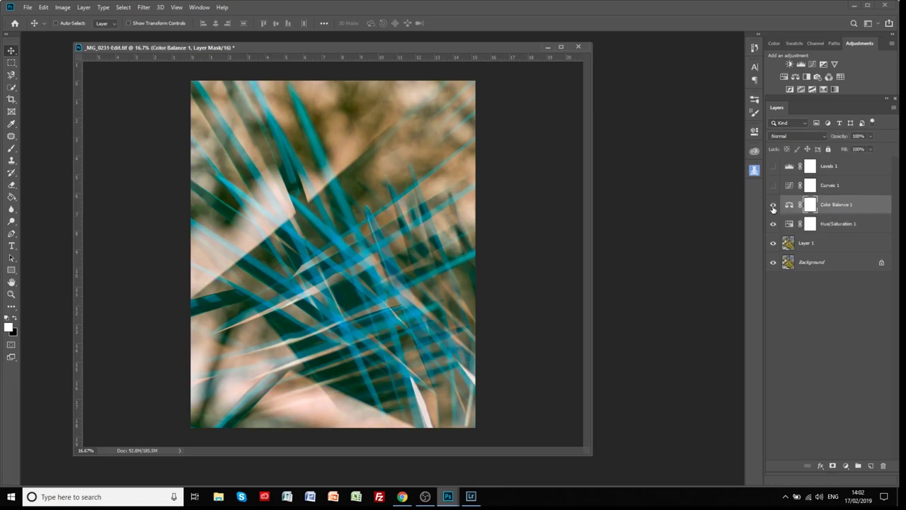
pyautogui.click(790, 206)
pyautogui.doubleClick(790, 206)
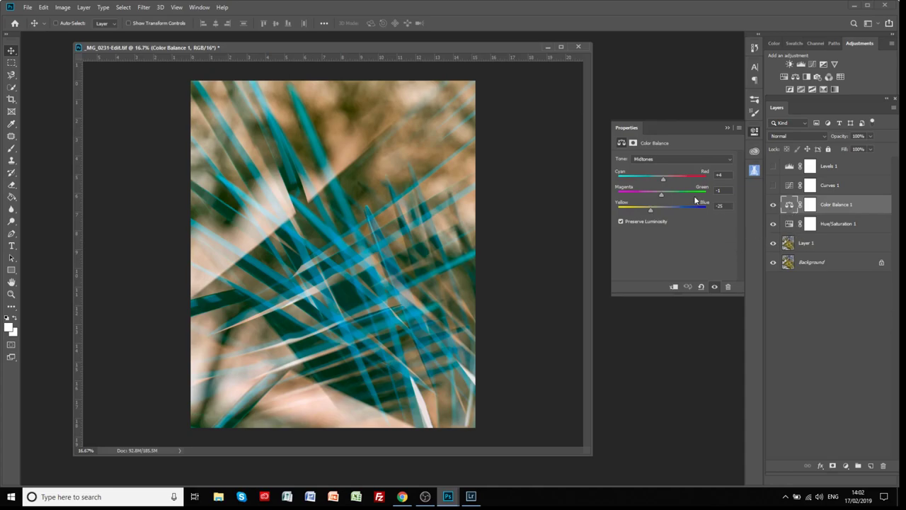
# - Review the Color Balance 1 settings for the shadows, midtones and highlights
pyautogui.click(651, 159)
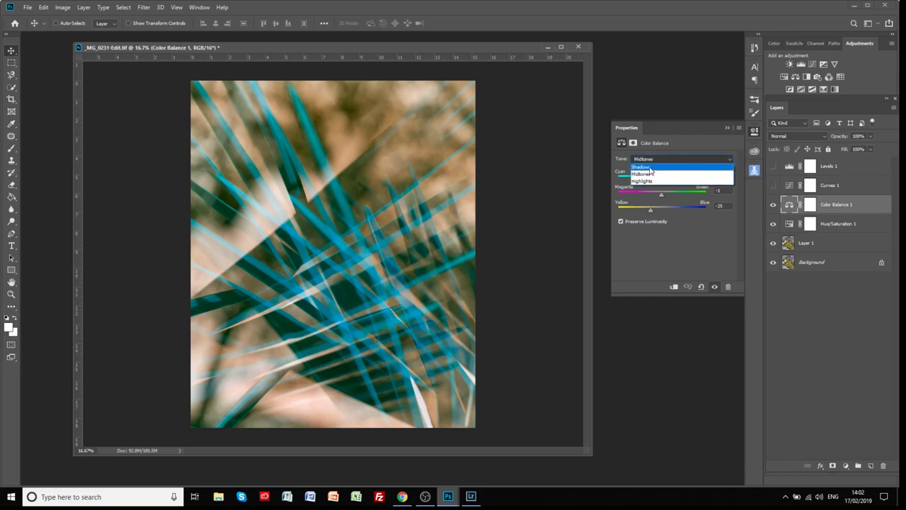
pyautogui.click(650, 168)
pyautogui.click(648, 161)
pyautogui.click(644, 174)
pyautogui.click(642, 159)
pyautogui.click(644, 184)
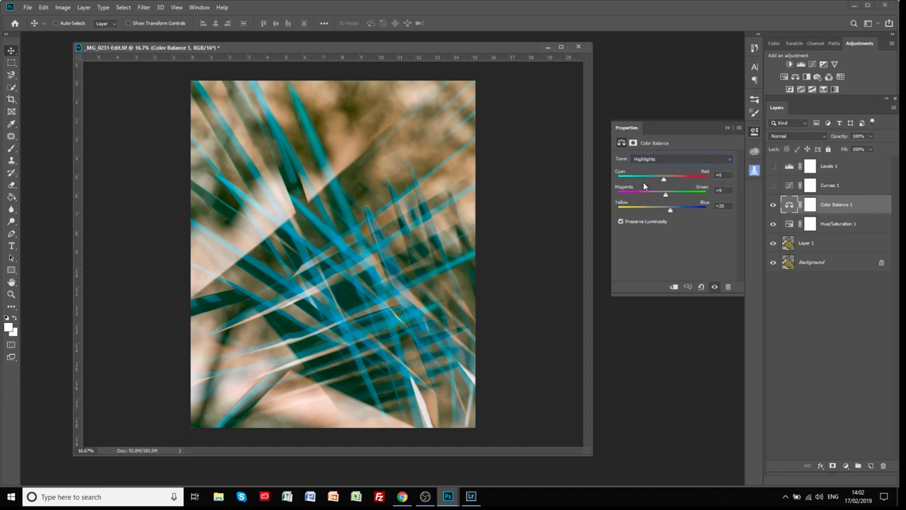
pyautogui.click(638, 159)
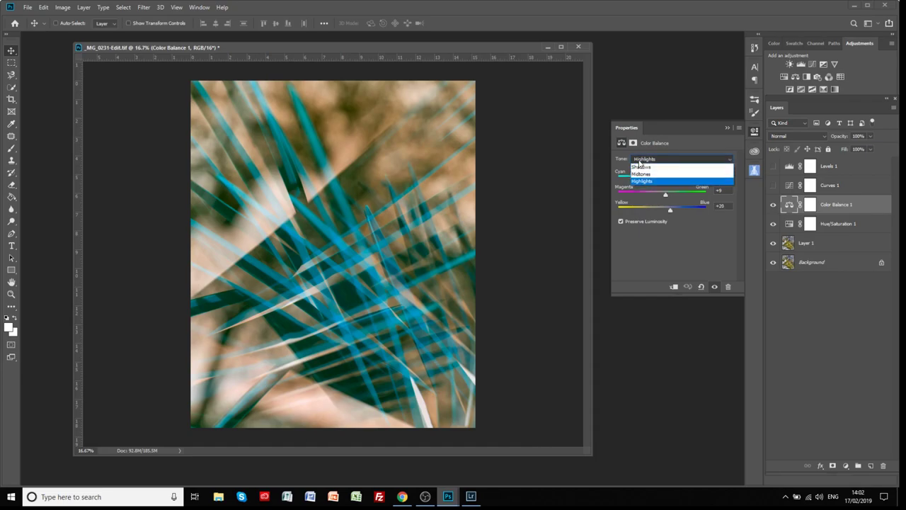
pyautogui.click(641, 165)
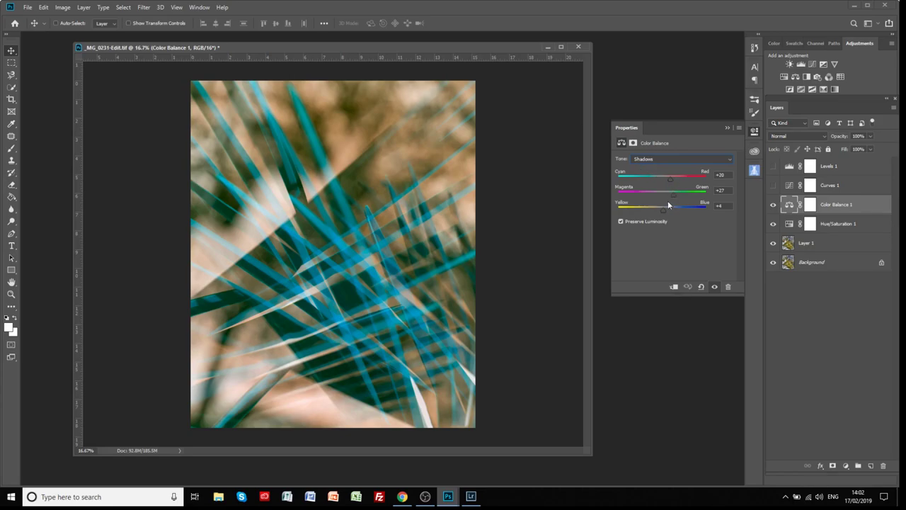
pyautogui.click(658, 163)
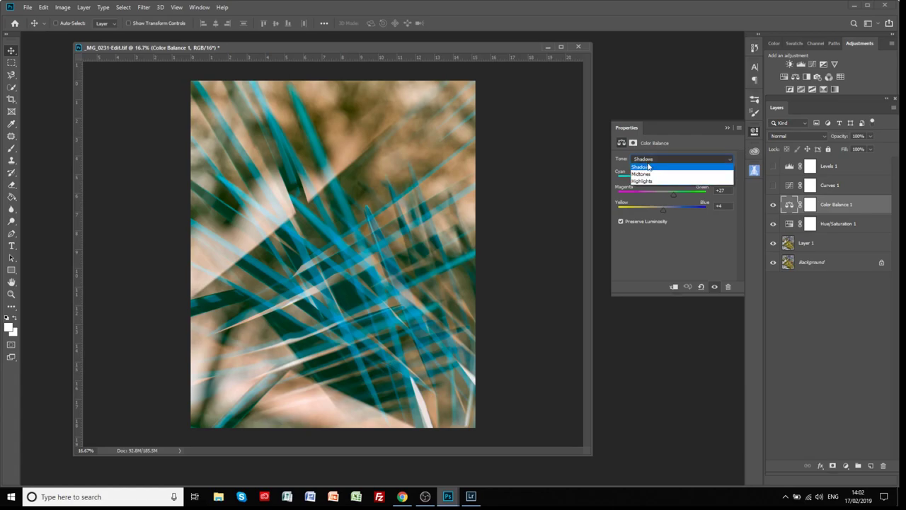
pyautogui.click(657, 174)
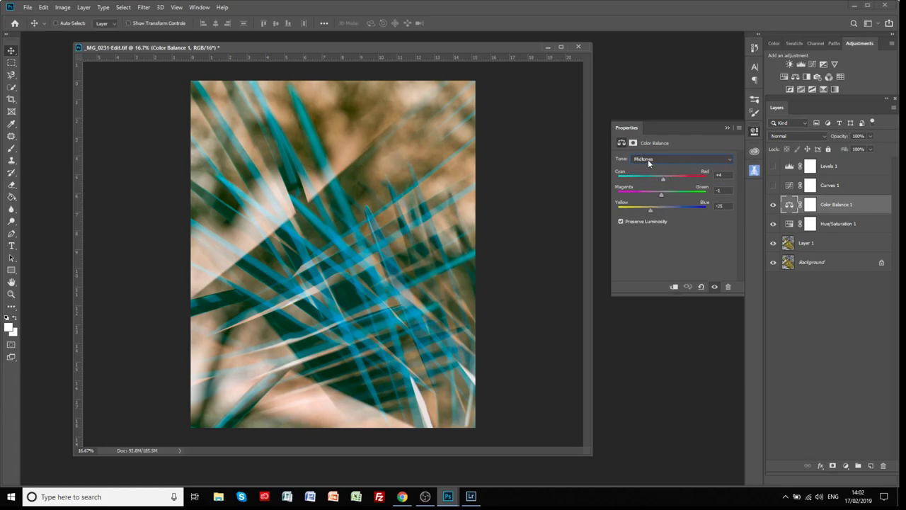
pyautogui.click(647, 160)
pyautogui.click(645, 184)
pyautogui.click(651, 162)
pyautogui.click(644, 176)
# - Try adjusting the yellow–blue balance of the Color Balance 1 midtones, and undo the last change
pyautogui.moveTo(651, 213)
pyautogui.mouseDown()
pyautogui.moveTo(664, 213)
pyautogui.moveTo(651, 207)
pyautogui.mouseUp()
pyautogui.click(726, 129)
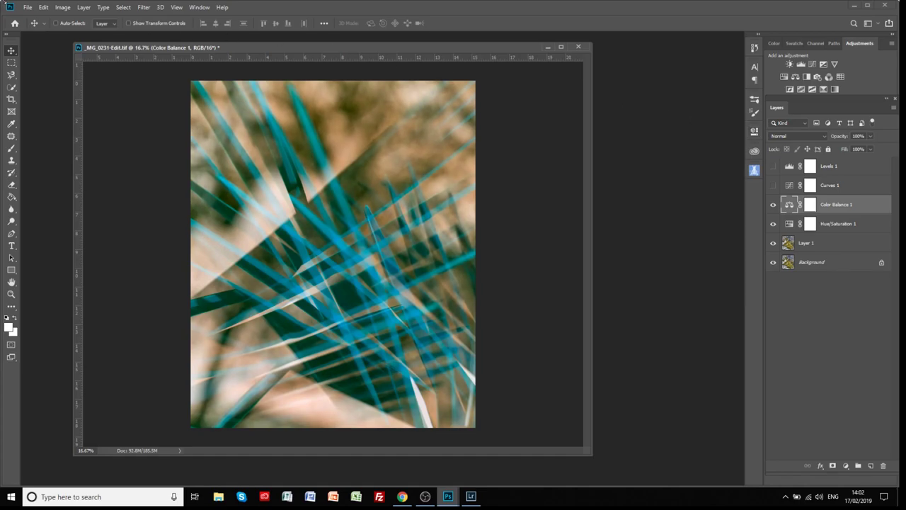
pyautogui.click(44, 7)
pyautogui.click(56, 21)
# - Make the Curves 1 adjustment layer visible
pyautogui.click(772, 185)
pyautogui.click(773, 166)
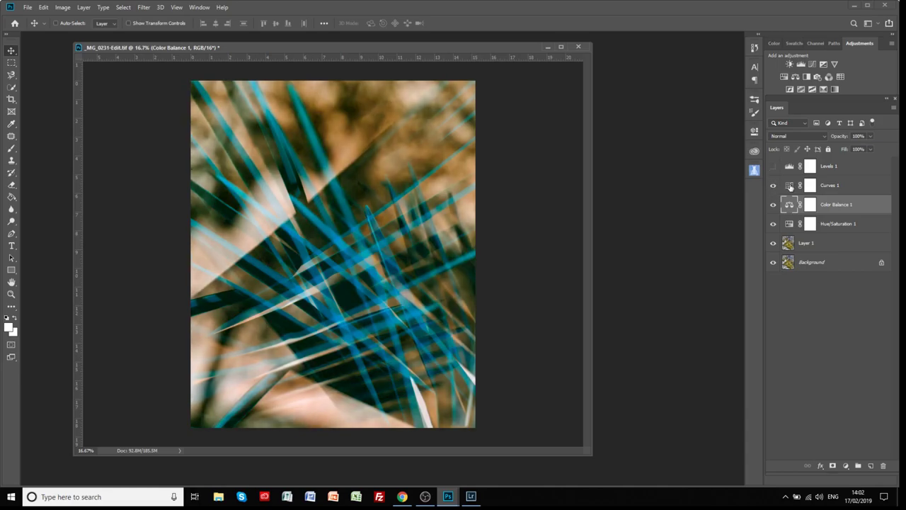
# - Open the Curves 1 adjustment settings, review the shape of the RGB curve, and close them again
pyautogui.click(791, 186)
pyautogui.doubleClick(790, 186)
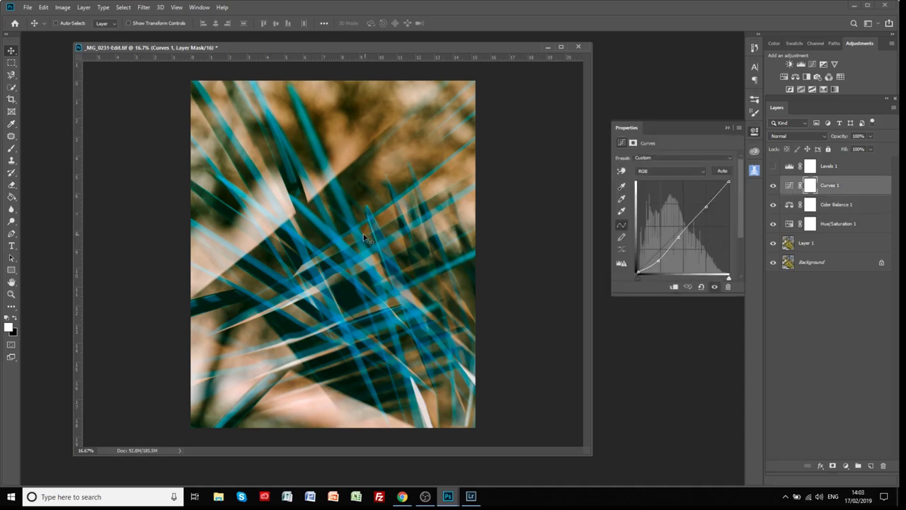
pyautogui.click(727, 128)
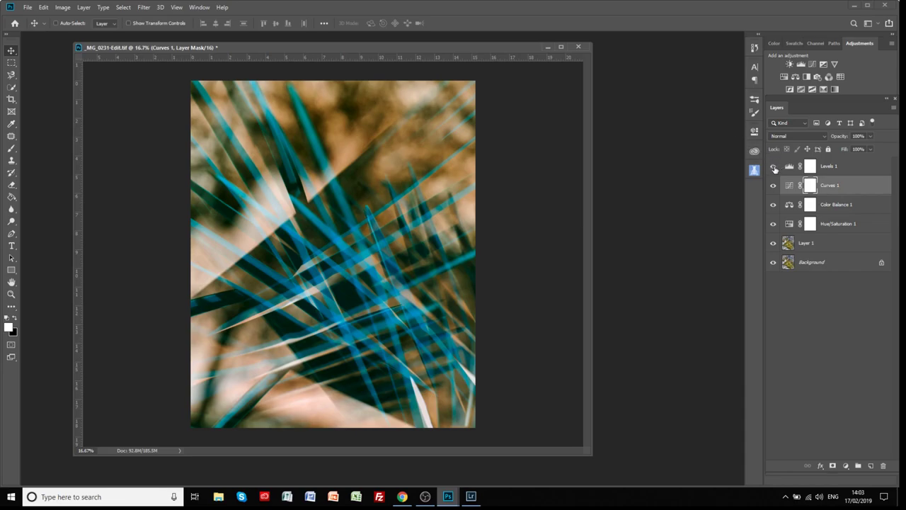
# - Make the Levels 1 adjustment layer visible and review its RGB levels settings
pyautogui.click(773, 165)
pyautogui.doubleClick(789, 167)
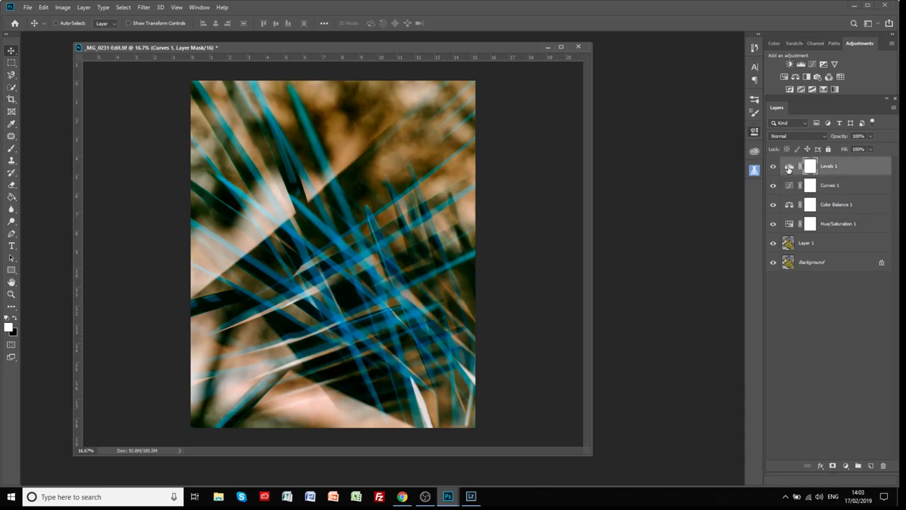
pyautogui.moveTo(731, 226); pyautogui.dragTo(733, 231)
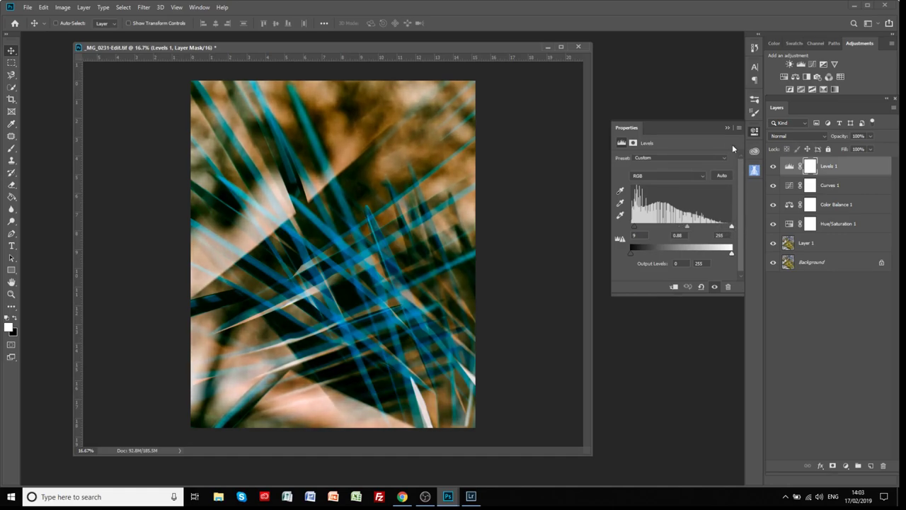
pyautogui.click(726, 129)
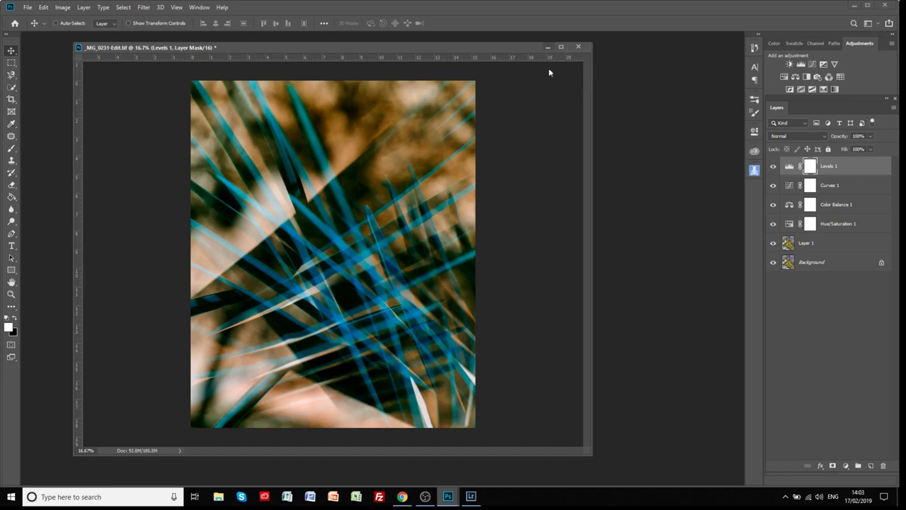
# - Switch to Lightroom, open the finished blue reed photo in Develop, and show its HSL/Color settings
pyautogui.click(470, 498)
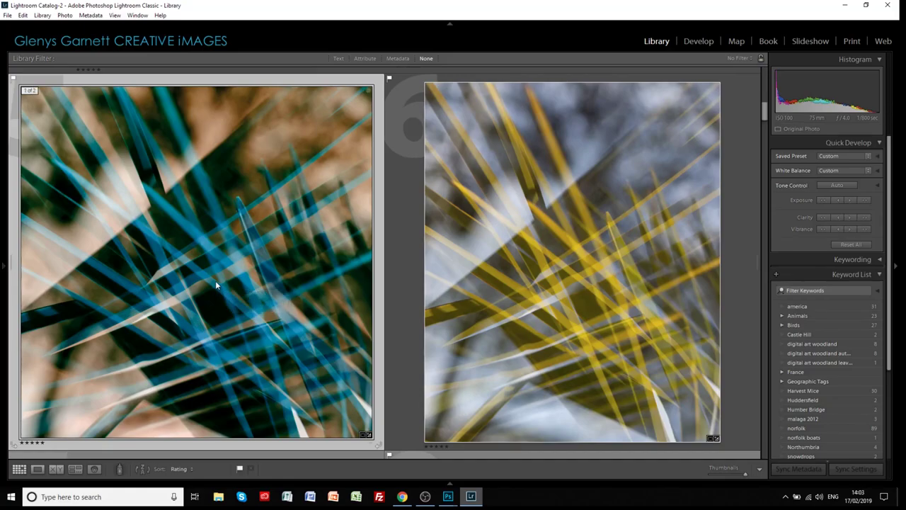
pyautogui.click(696, 42)
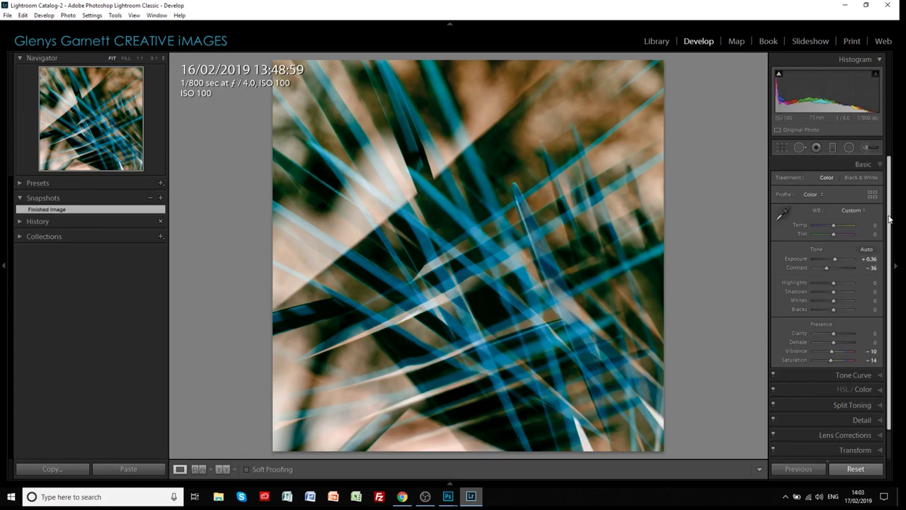
pyautogui.scroll(-2, 896, 293)
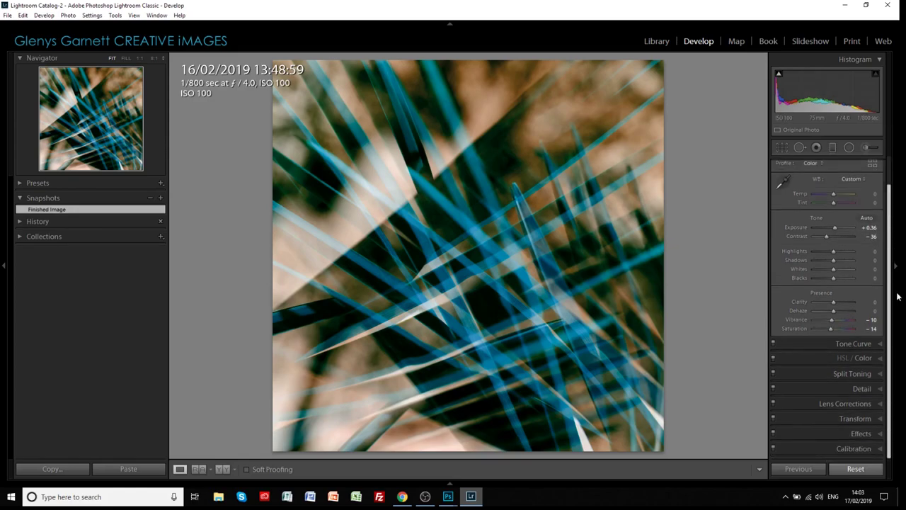
pyautogui.click(878, 360)
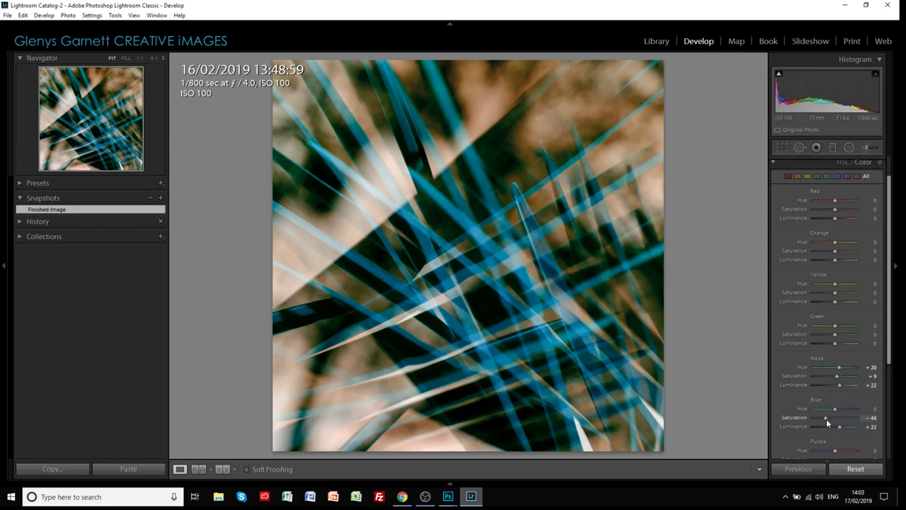
# - Try Blue hue +4, saturation −18 and luminance +9 with Aqua hue +18, and restore the Finished Image snapshot
pyautogui.moveTo(830, 409)
pyautogui.mouseDown()
pyautogui.moveTo(819, 410)
pyautogui.moveTo(839, 409)
pyautogui.moveTo(833, 421)
pyautogui.mouseUp()
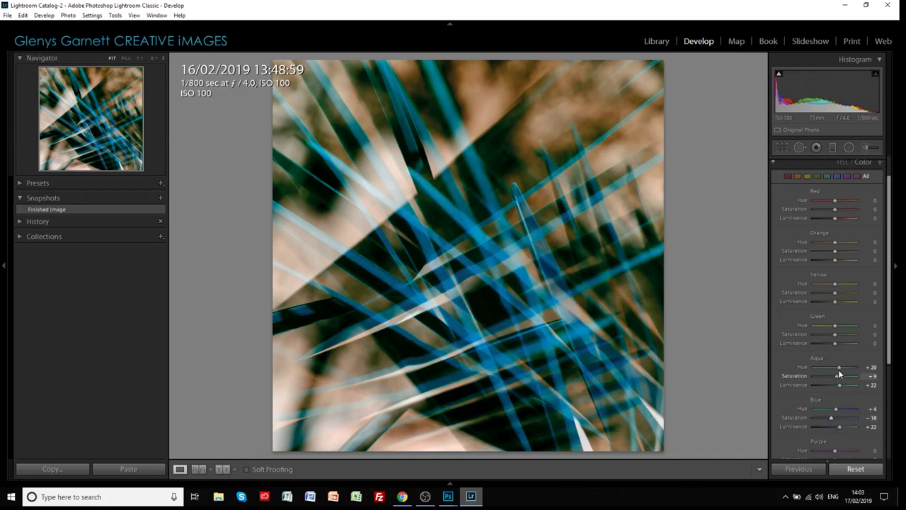
pyautogui.moveTo(839, 370)
pyautogui.mouseDown()
pyautogui.moveTo(827, 371)
pyautogui.moveTo(838, 372)
pyautogui.mouseUp()
pyautogui.moveTo(829, 428); pyautogui.dragTo(838, 427)
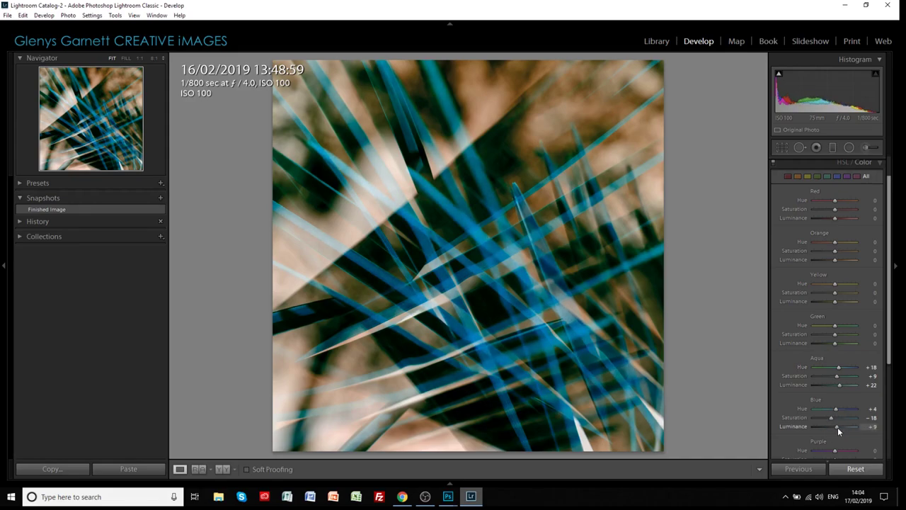
pyautogui.click(55, 210)
# - Try setting the Basic saturation to −12, and restore the Finished Image snapshot
pyautogui.scroll(1, 884, 239)
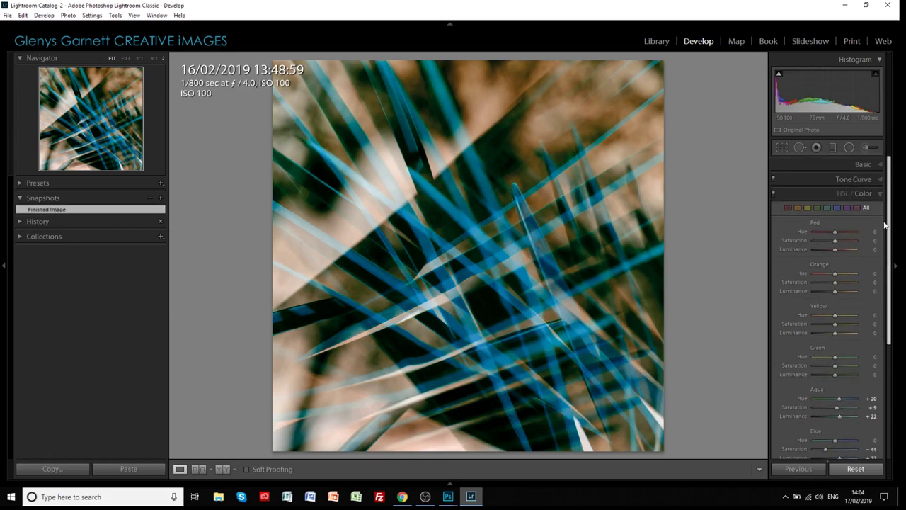
pyautogui.click(880, 195)
pyautogui.click(876, 165)
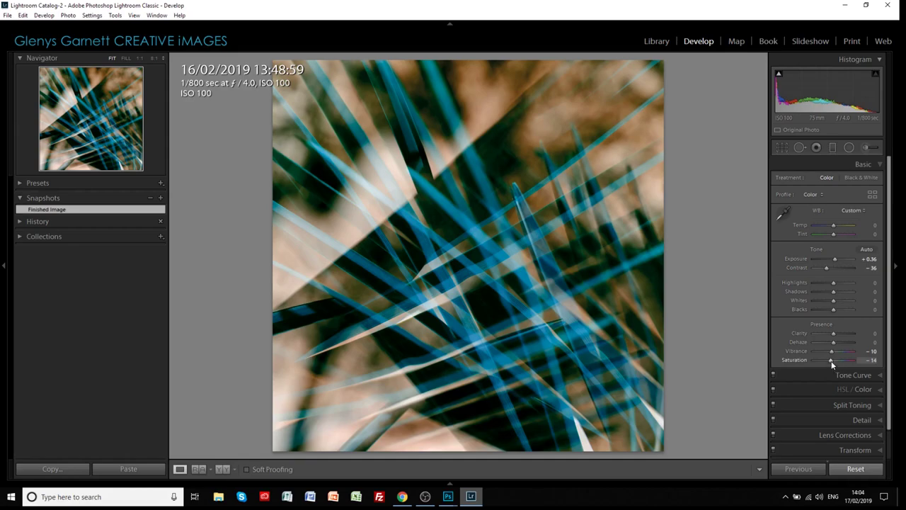
pyautogui.moveTo(832, 361); pyautogui.dragTo(833, 359)
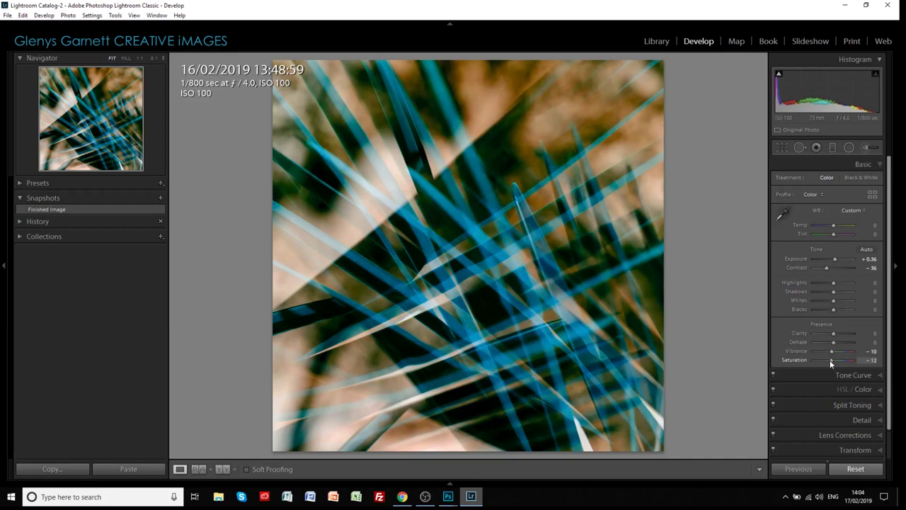
pyautogui.click(46, 209)
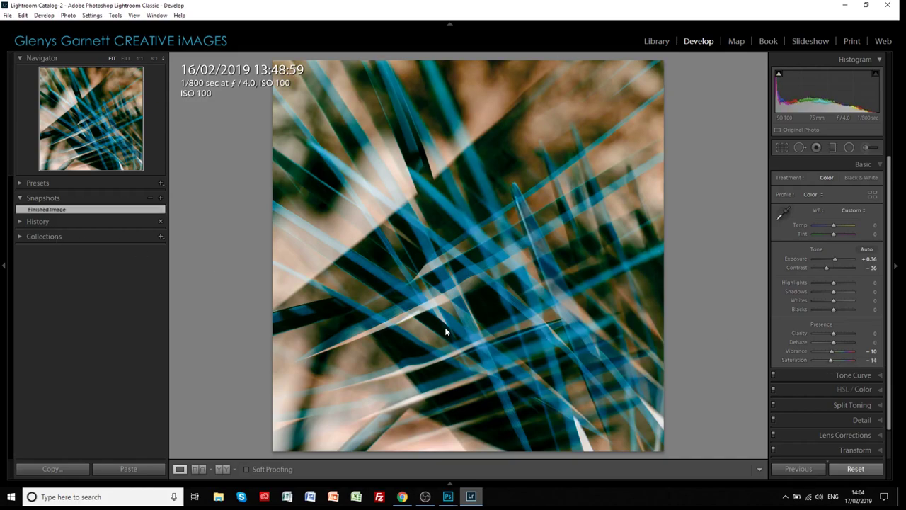
# - Return Lightroom to the Library, and show the three-image inCollage document in Photoshop in place of _MG_0231-Edit.tif
pyautogui.click(650, 40)
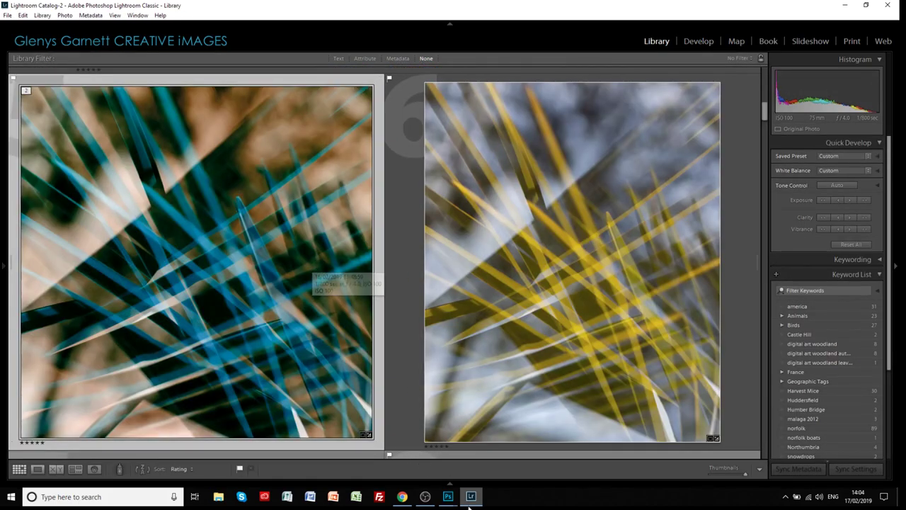
pyautogui.moveTo(450, 500)
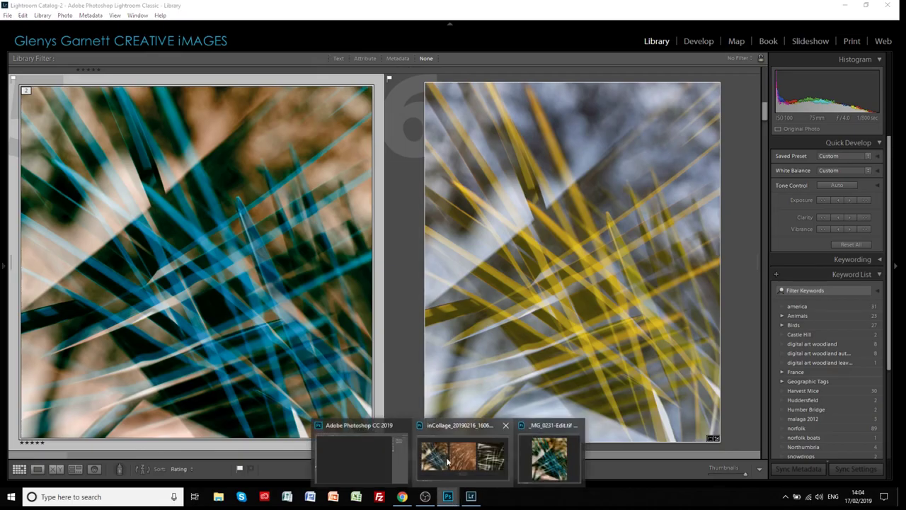
pyautogui.click(446, 457)
pyautogui.click(558, 391)
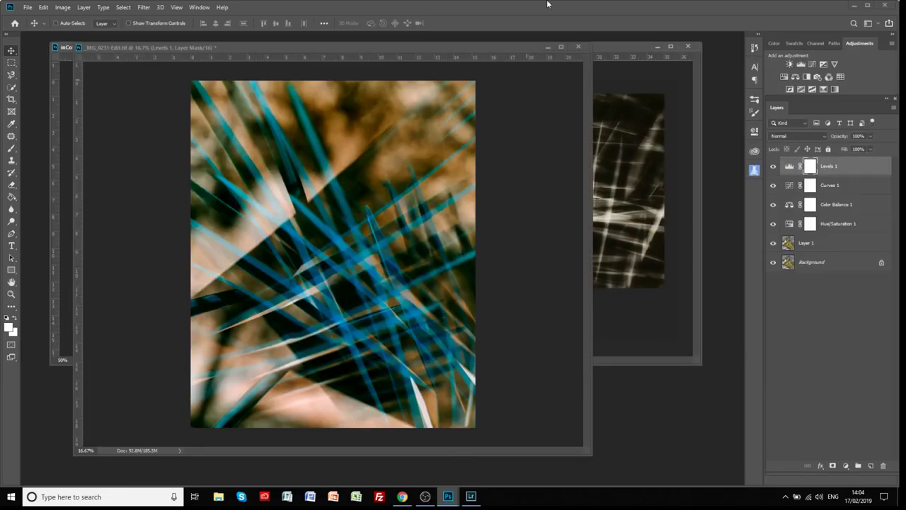
pyautogui.click(546, 43)
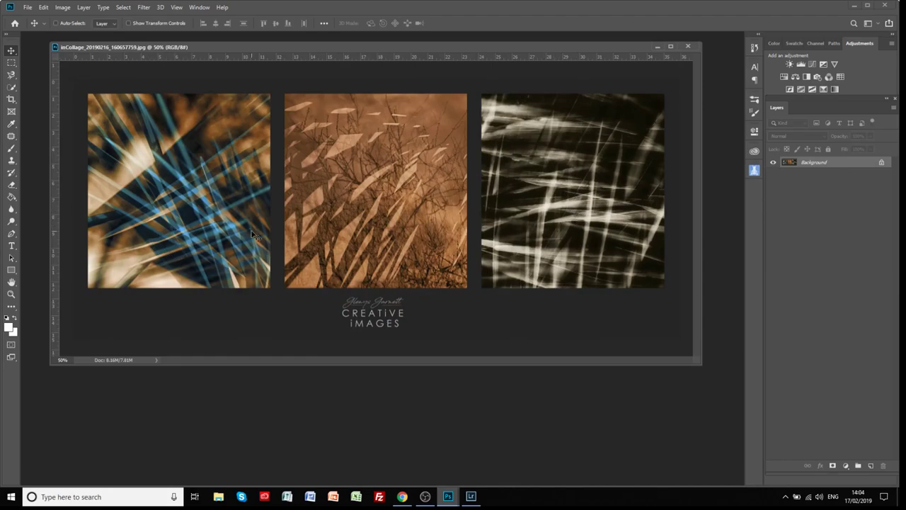
# - Switch back to Lightroom and view the first photos in the Library grid
pyautogui.click(470, 496)
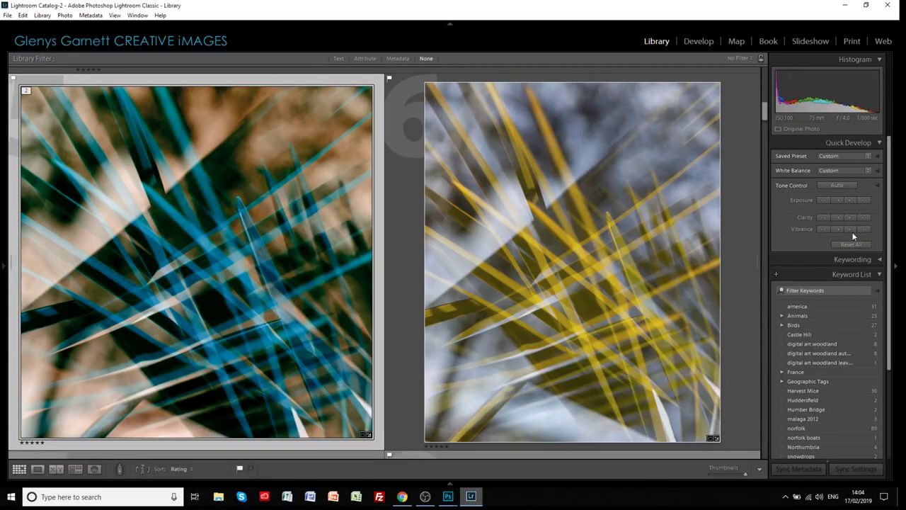
pyautogui.moveTo(765, 114); pyautogui.dragTo(763, 75)
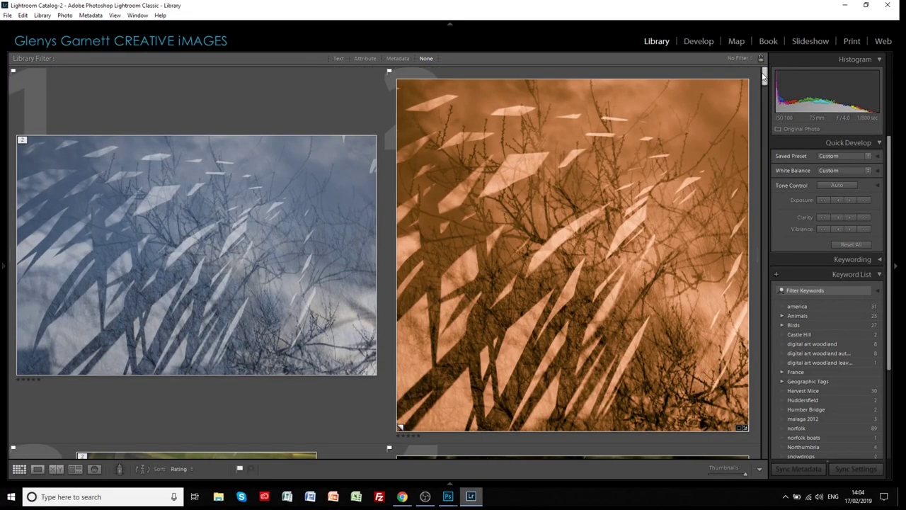